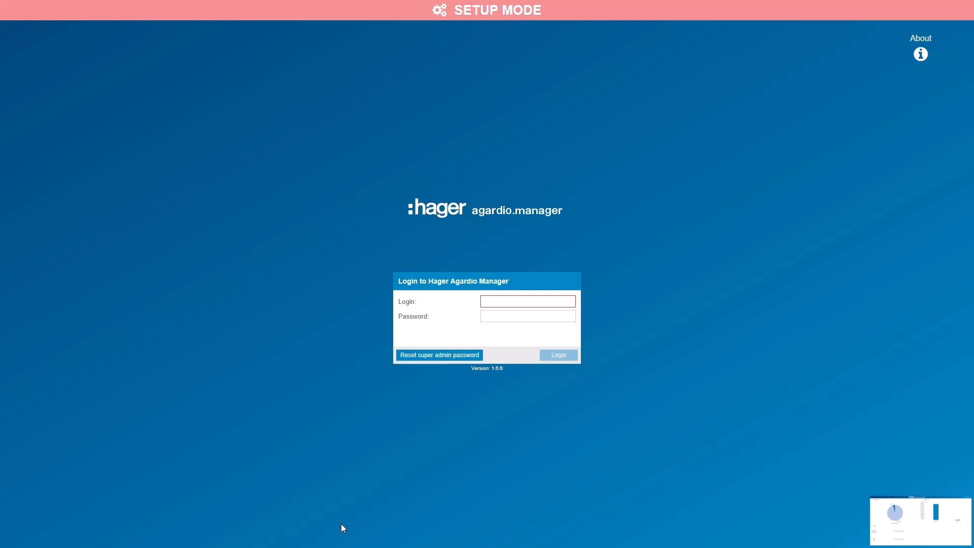
# - Log in to the manager with the administrator's login name and password
pyautogui.click(558, 304)
pyautogui.write('admin')
pyautogui.click(556, 315)
pyautogui.write('admin')
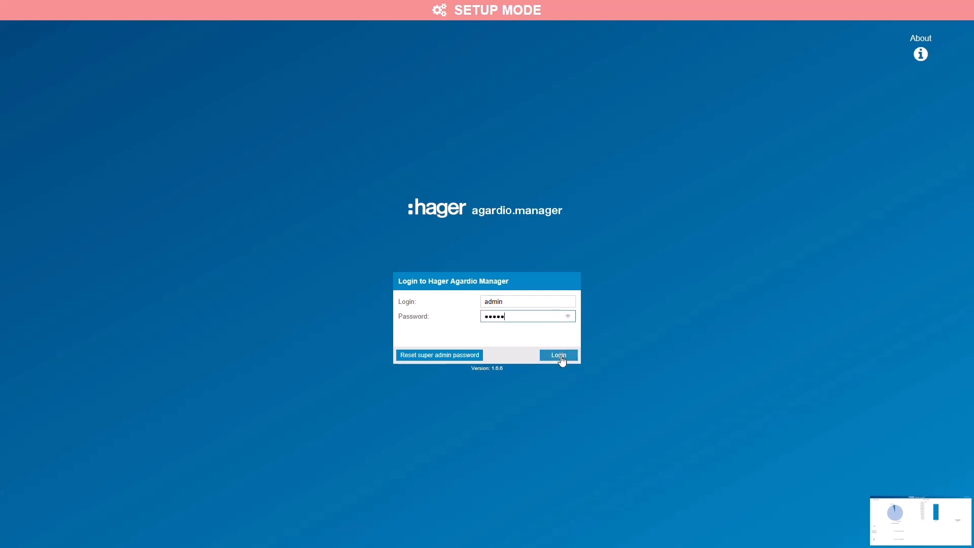
pyautogui.click(562, 358)
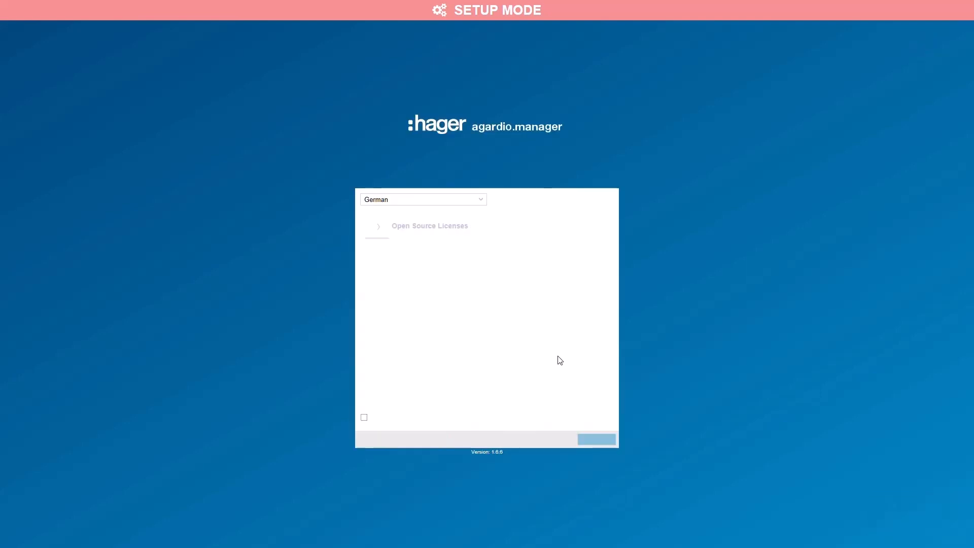
# - Switch the licence agreement's language to English, read it to the end, agree to it and continue
pyautogui.click(481, 200)
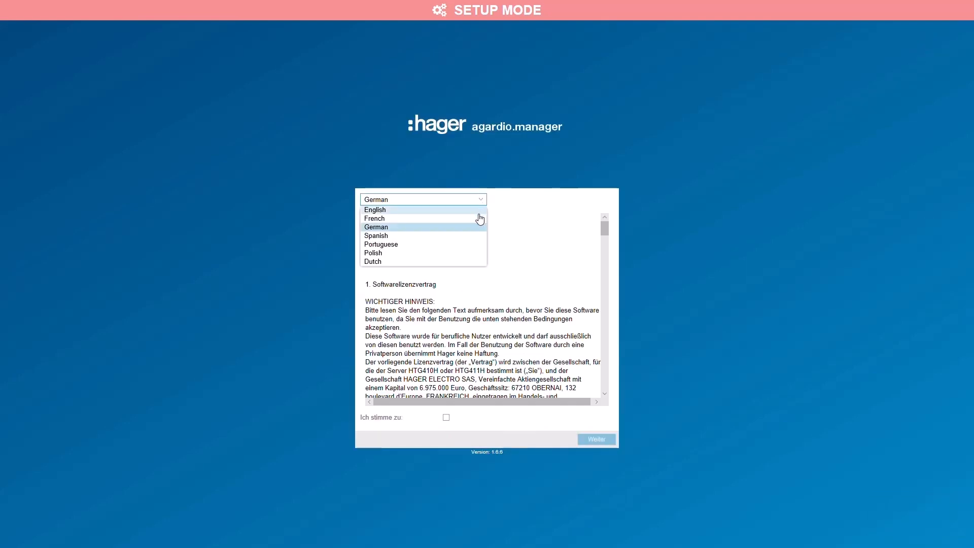
pyautogui.click(472, 210)
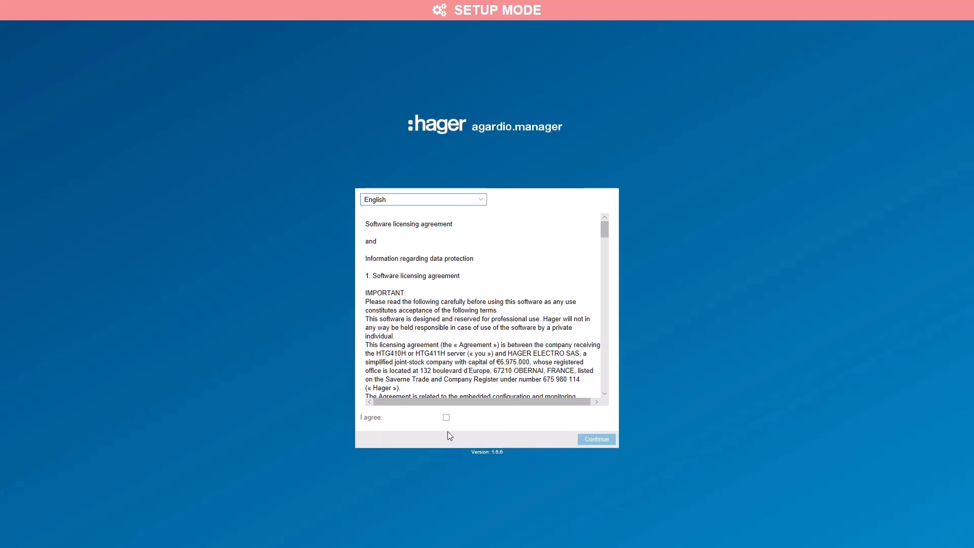
pyautogui.moveTo(609, 229); pyautogui.dragTo(608, 385)
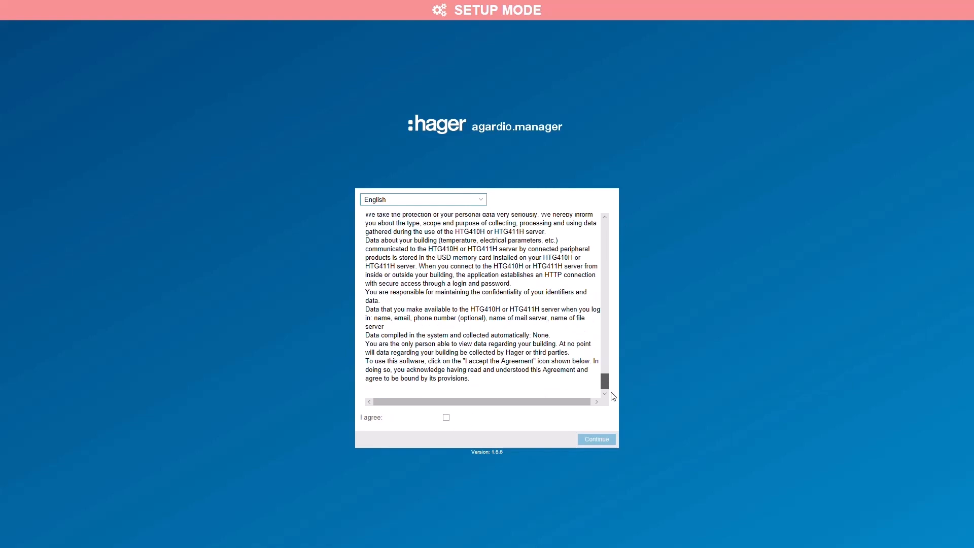
pyautogui.click(445, 418)
pyautogui.click(446, 418)
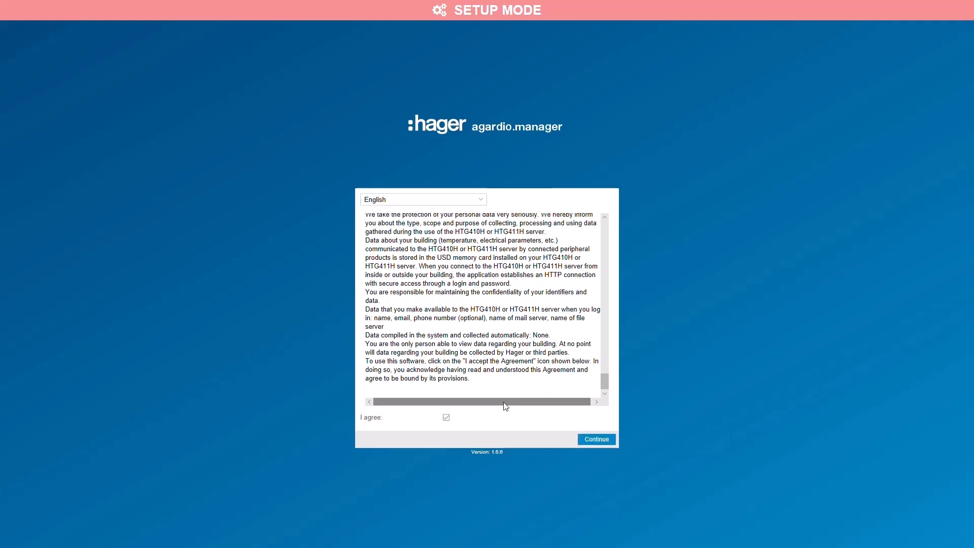
pyautogui.click(597, 439)
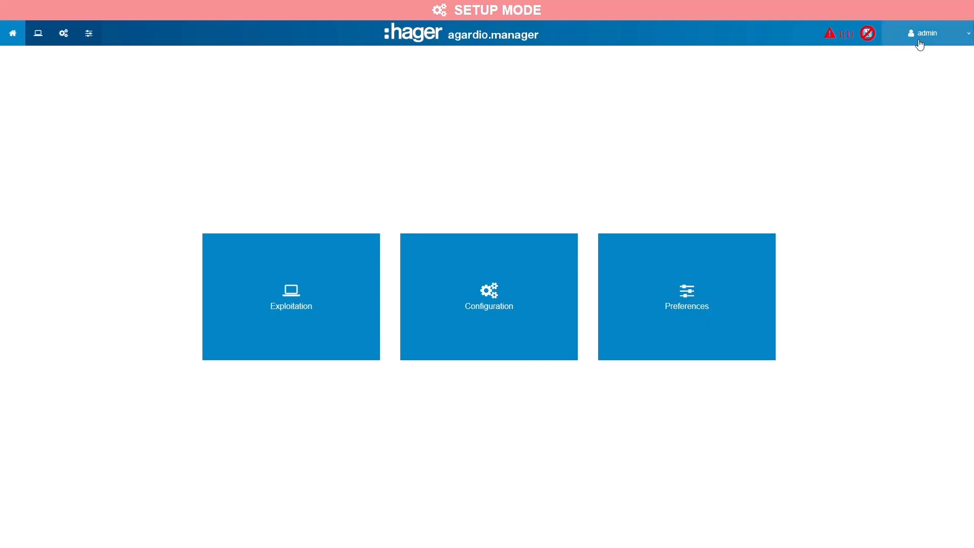
# - Start the configuration wizard and proceed to its Site page with the building settings
pyautogui.click(955, 34)
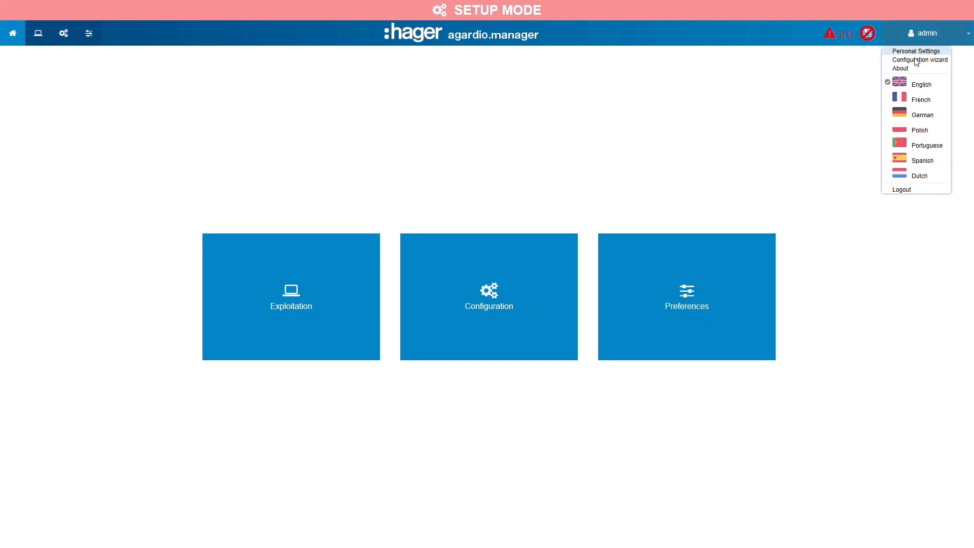
pyautogui.click(932, 60)
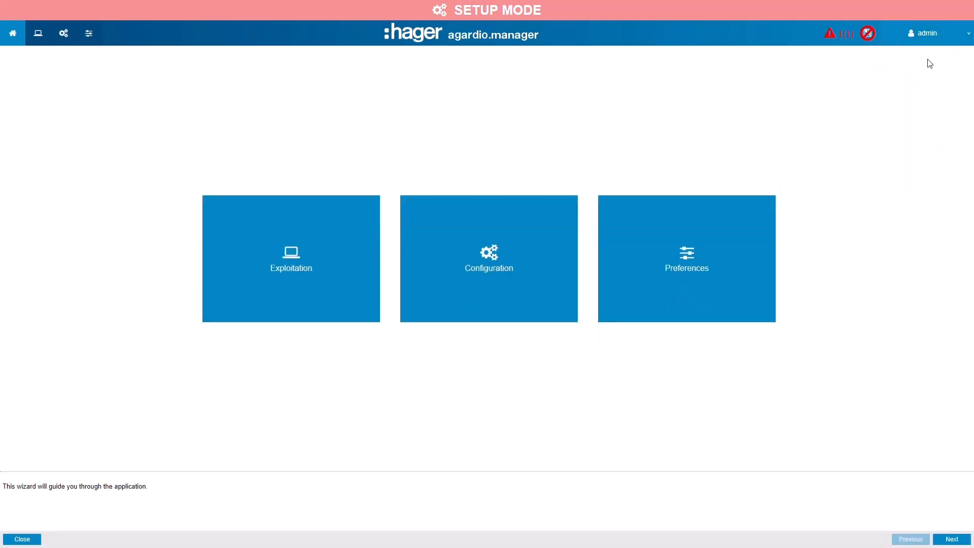
pyautogui.click(952, 539)
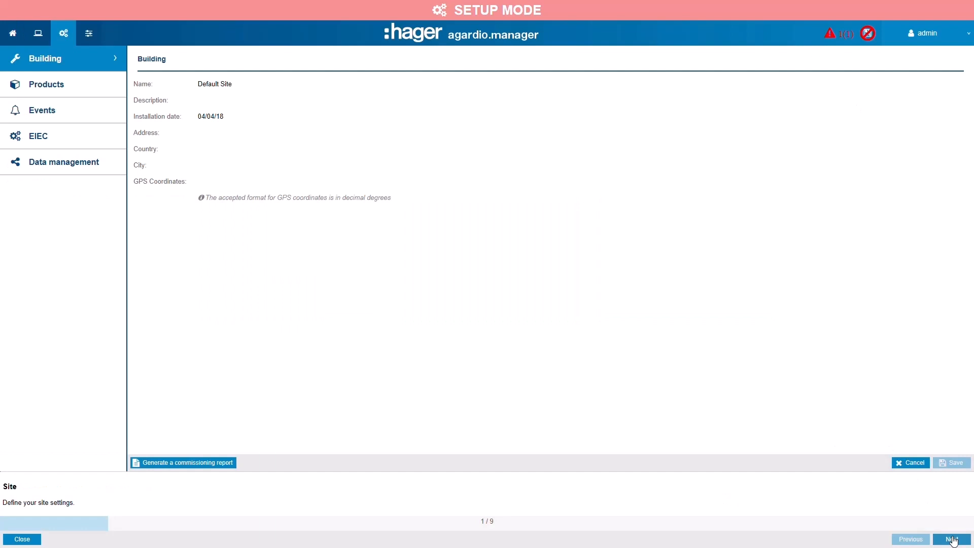
# - Set the building's name to "Restaurant", address to "street" and city to "london", save, and continue to the date settings
pyautogui.click(224, 90)
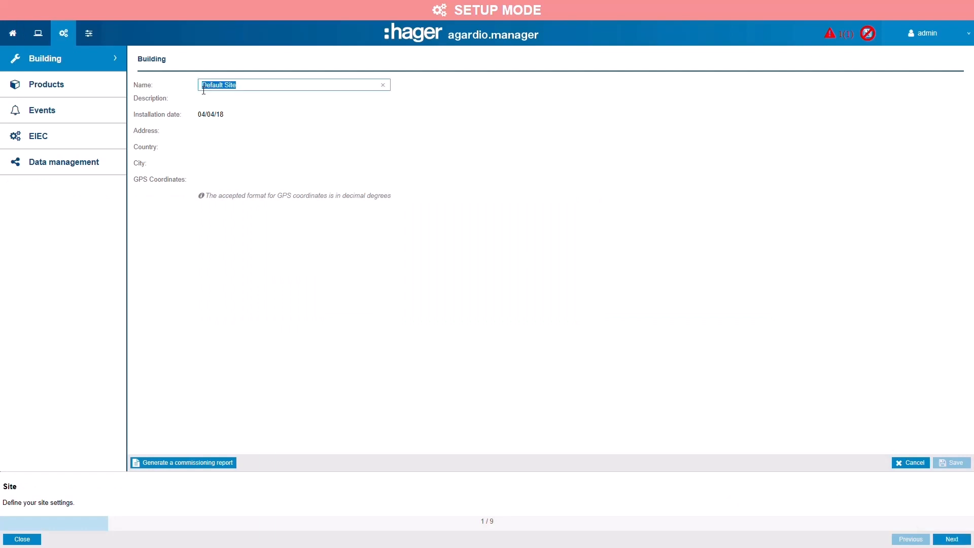
pyautogui.write('Restaurant')
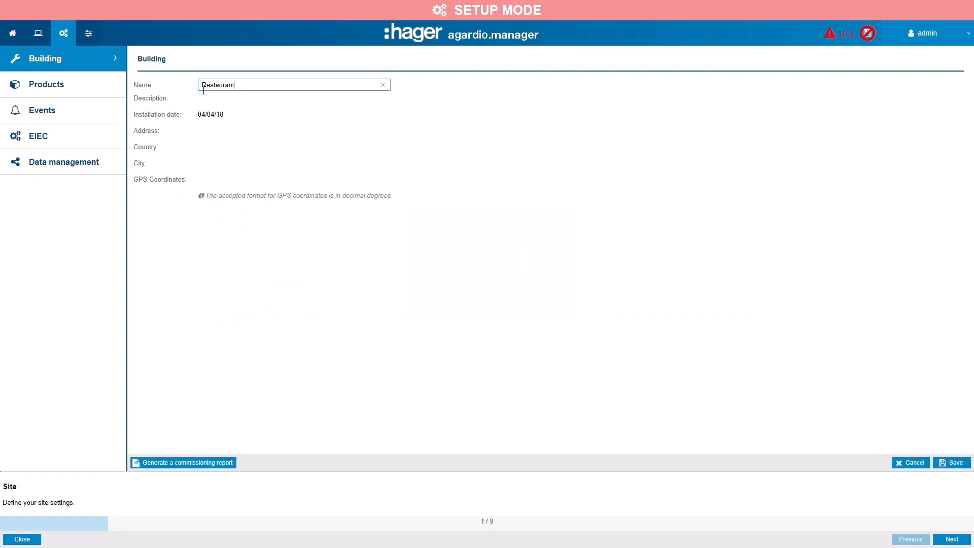
pyautogui.moveTo(224, 120)
pyautogui.click(214, 133)
pyautogui.write('street')
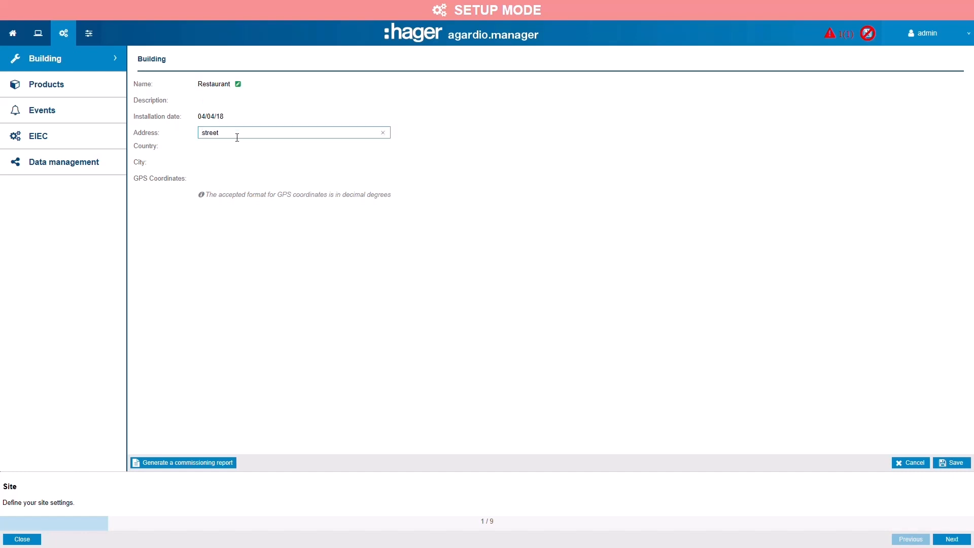
pyautogui.click(222, 149)
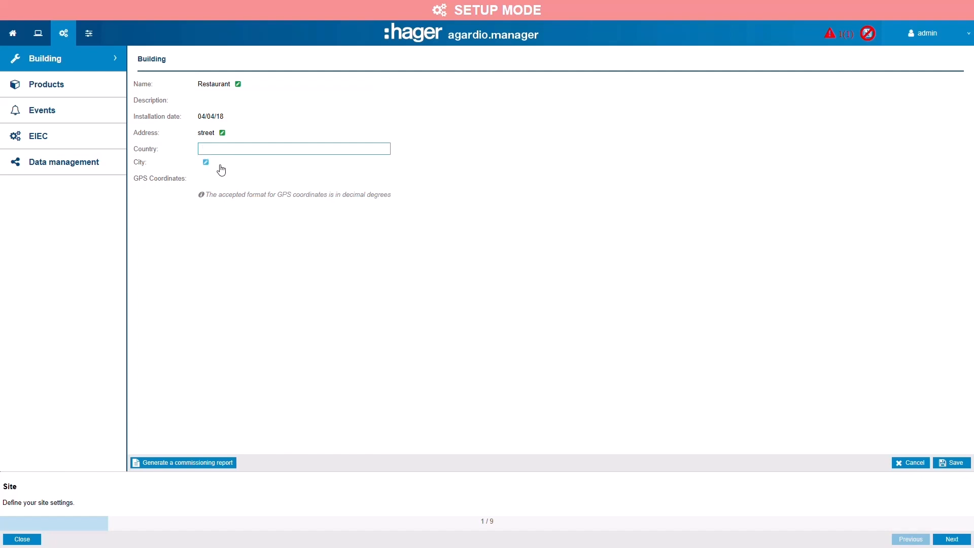
pyautogui.click(221, 165)
pyautogui.write('london')
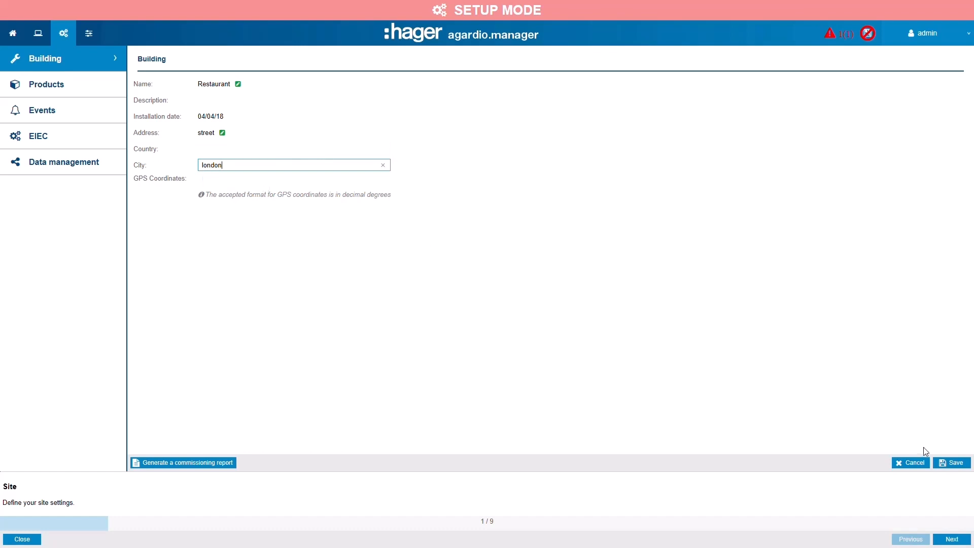
pyautogui.click(949, 467)
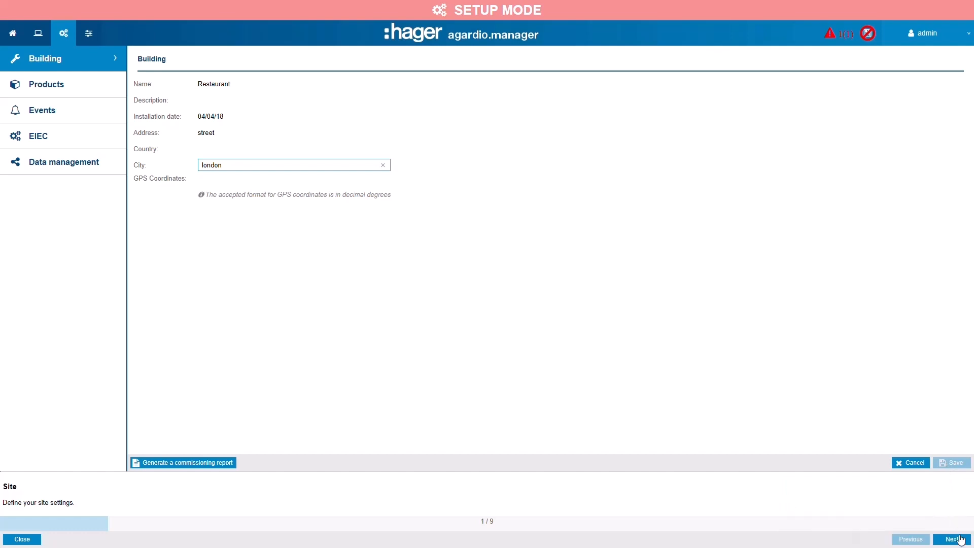
pyautogui.click(952, 539)
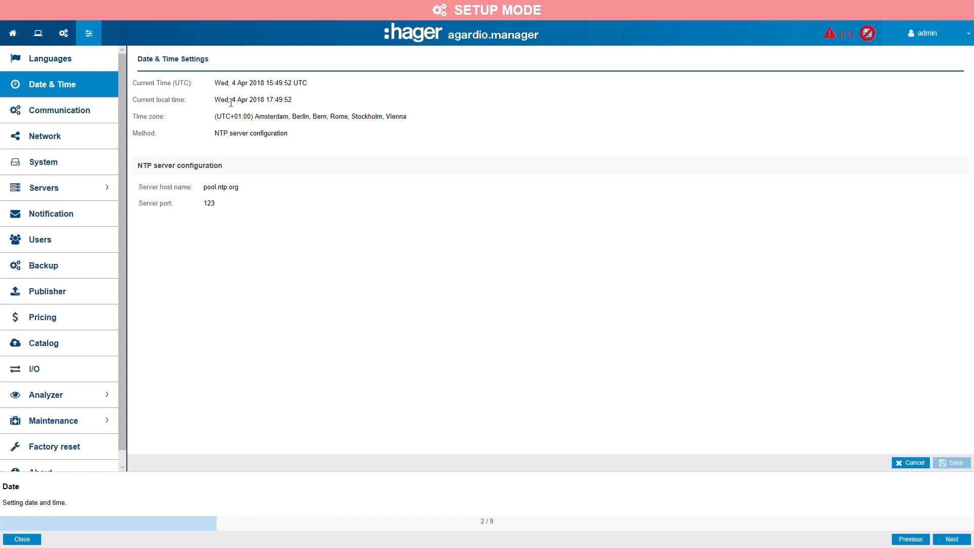
# - Review the available time configuration methods without choosing another one, and continue to the communication settings
pyautogui.moveTo(220, 142)
pyautogui.click(242, 134)
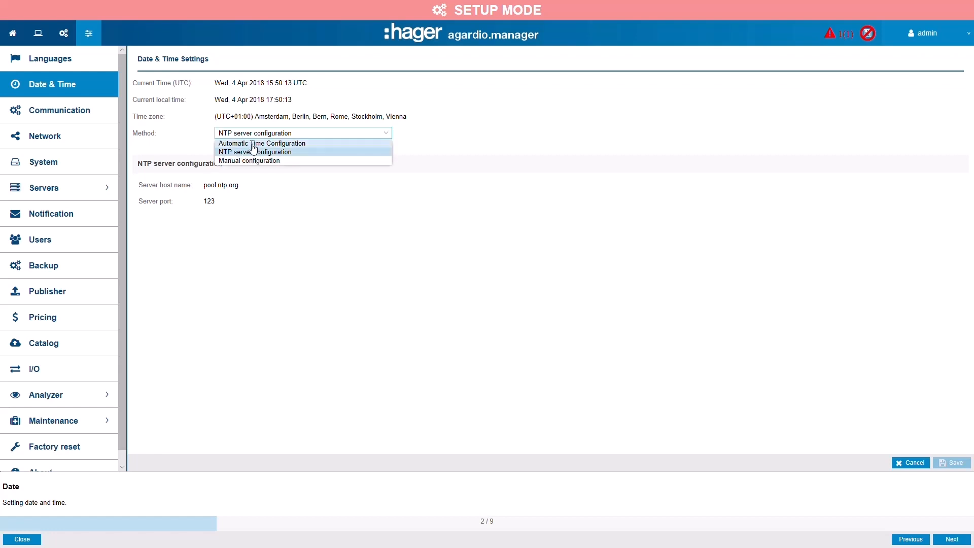
pyautogui.click(553, 227)
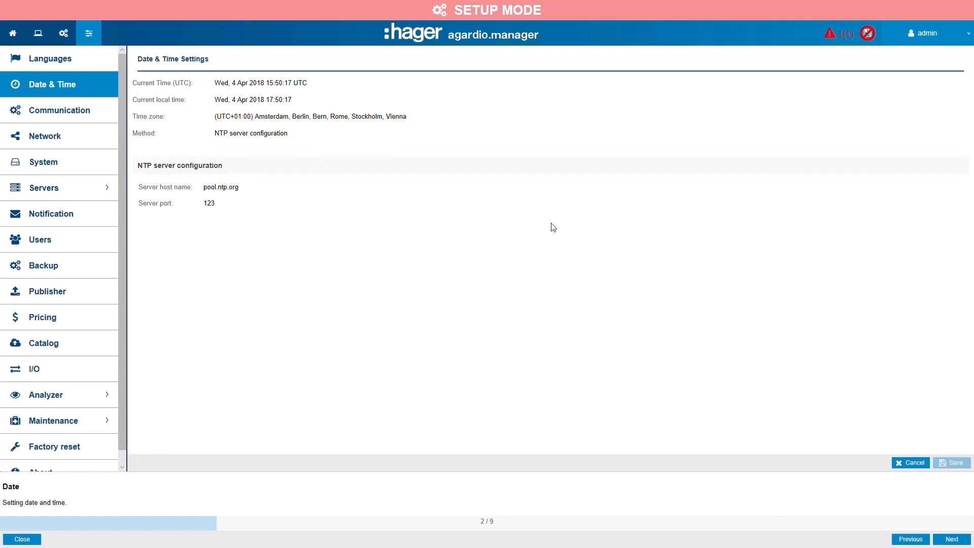
pyautogui.click(951, 538)
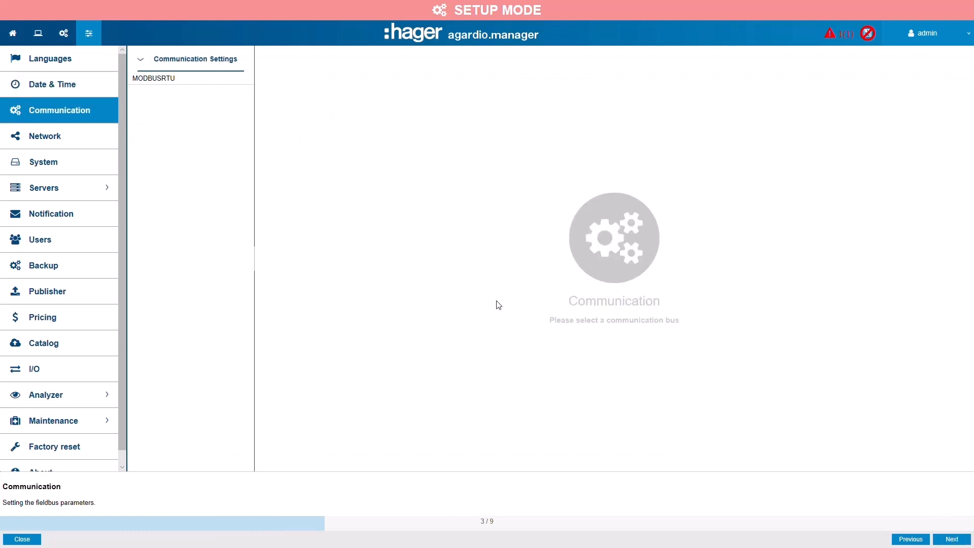
# - Examine the MODBUSRTU bus parameters such as baud rate and parity, and continue to the network settings
pyautogui.click(157, 80)
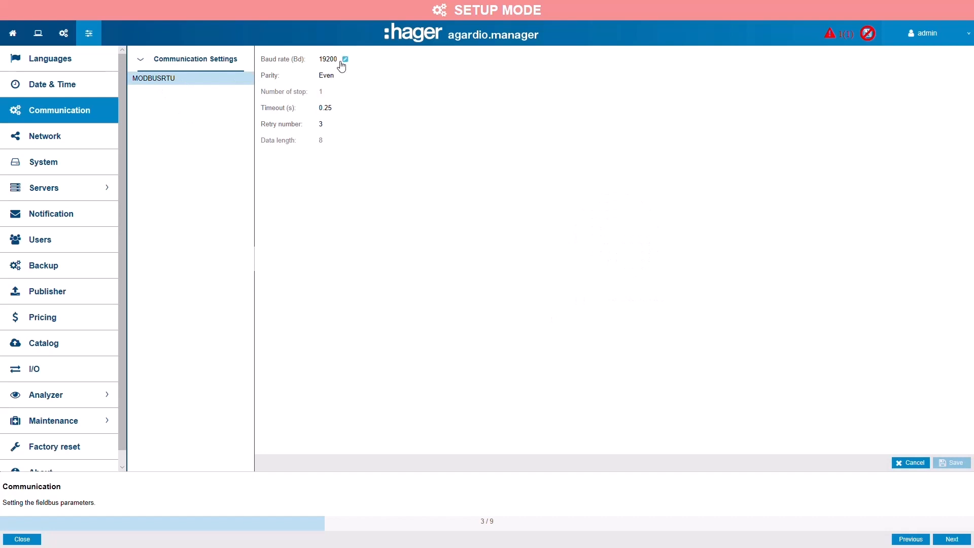
pyautogui.moveTo(338, 82)
pyautogui.click(952, 539)
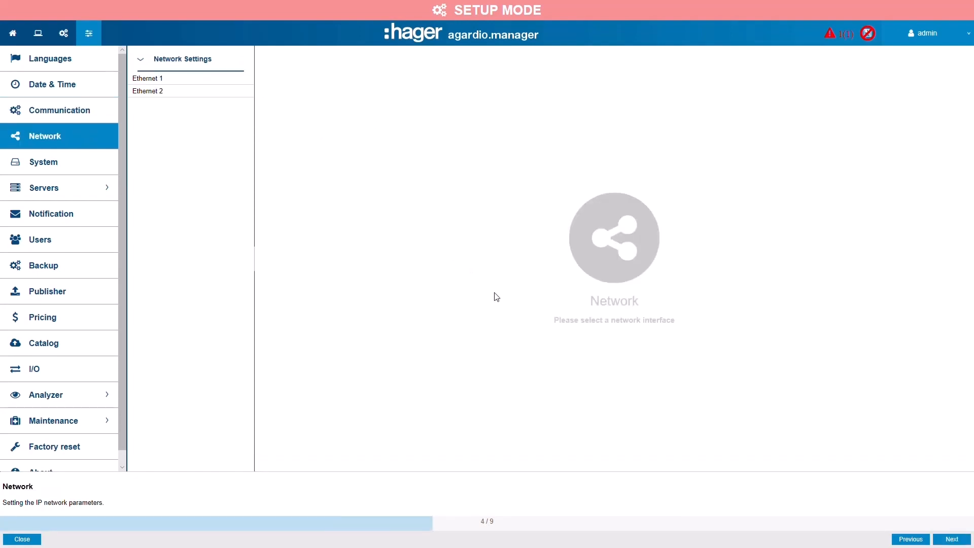
# - Examine the IPv4 settings of Ethernet 1 and Ethernet 2, and continue to the notification settings
pyautogui.click(153, 83)
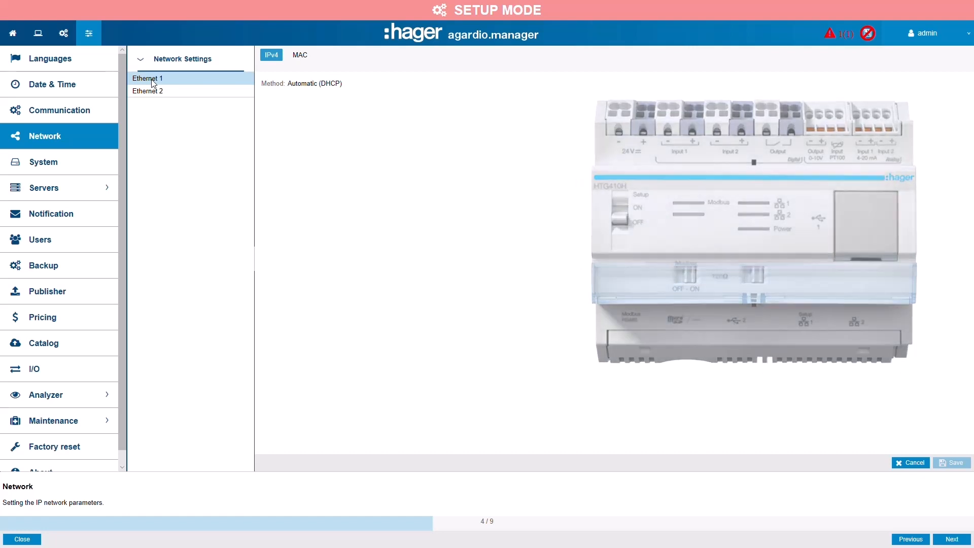
pyautogui.click(155, 93)
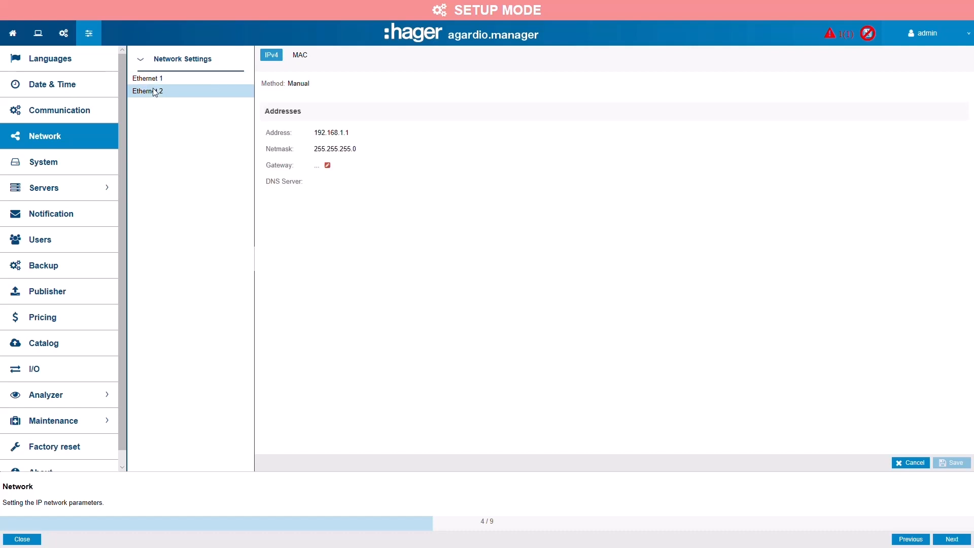
pyautogui.moveTo(338, 137)
pyautogui.moveTo(329, 156)
pyautogui.moveTo(345, 170)
pyautogui.click(958, 541)
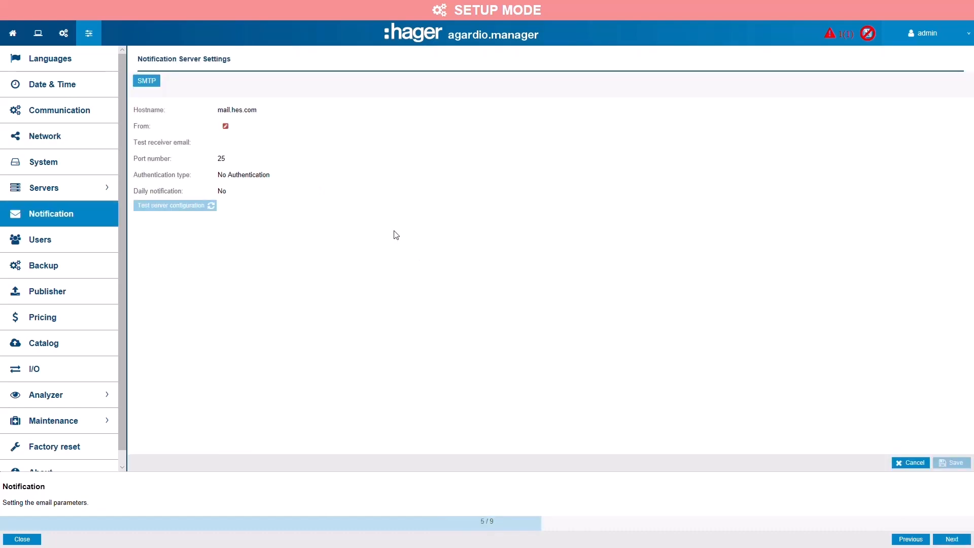
# - Enable the daily notification and set its hour to 08:00
pyautogui.moveTo(230, 194)
pyautogui.click(232, 192)
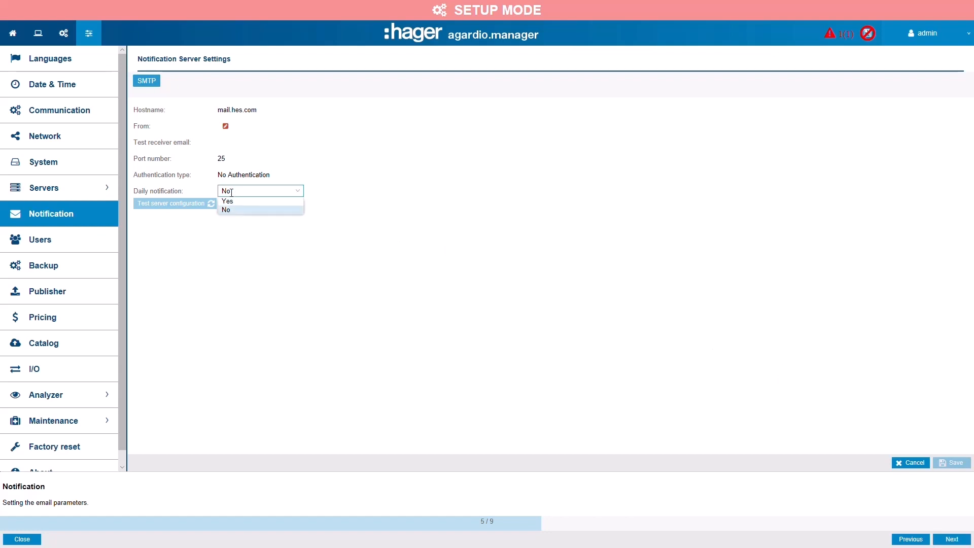
pyautogui.click(228, 201)
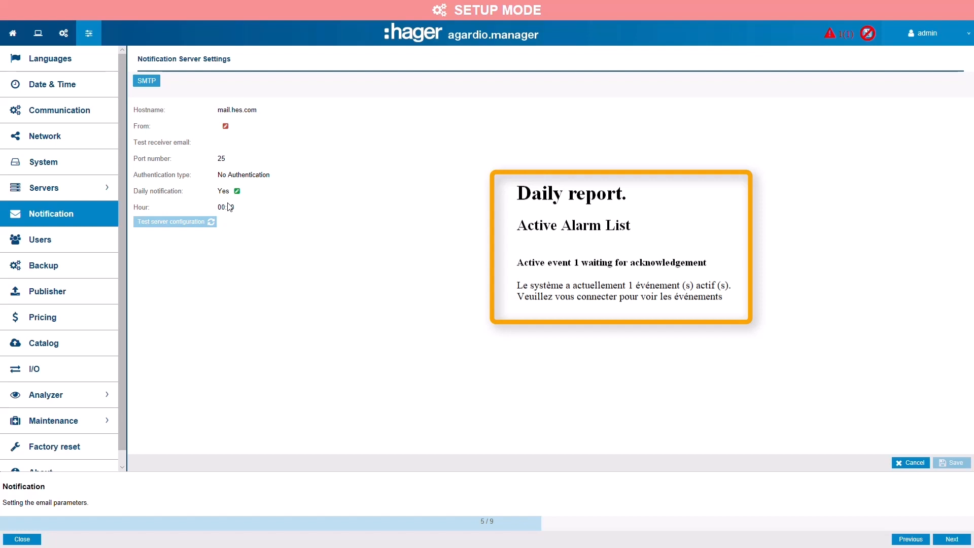
pyautogui.click(223, 208)
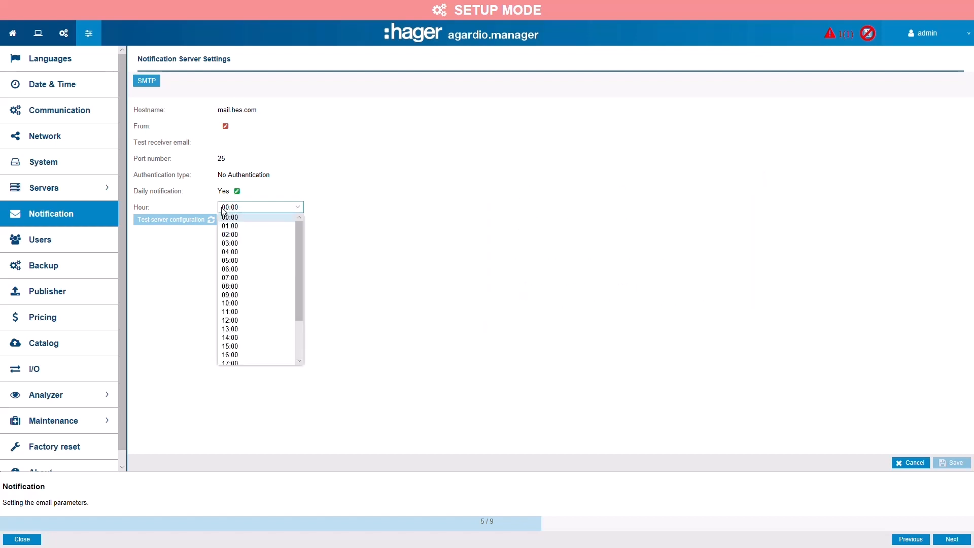
pyautogui.click(234, 287)
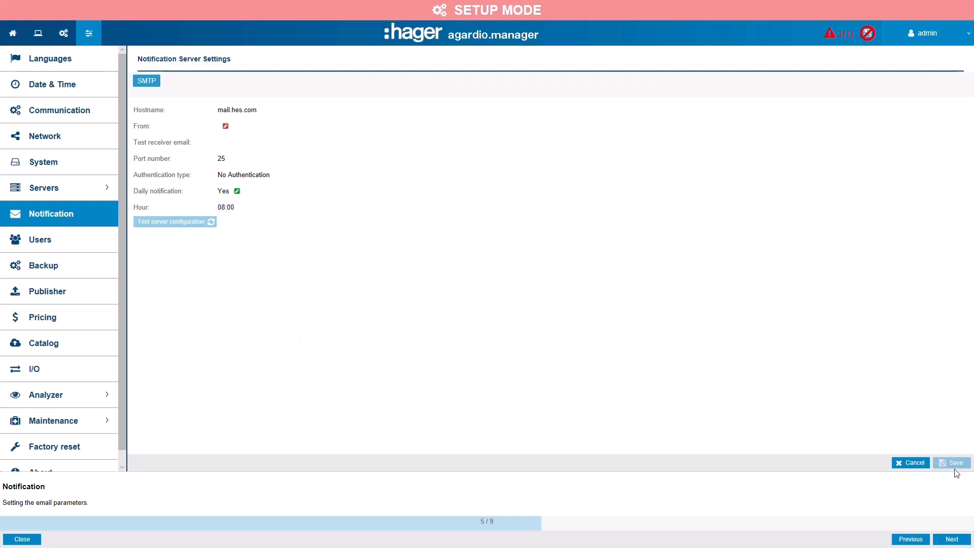
# - Leave the notification settings, discarding the unsaved changes, and continue to the building's zones
pyautogui.click(952, 539)
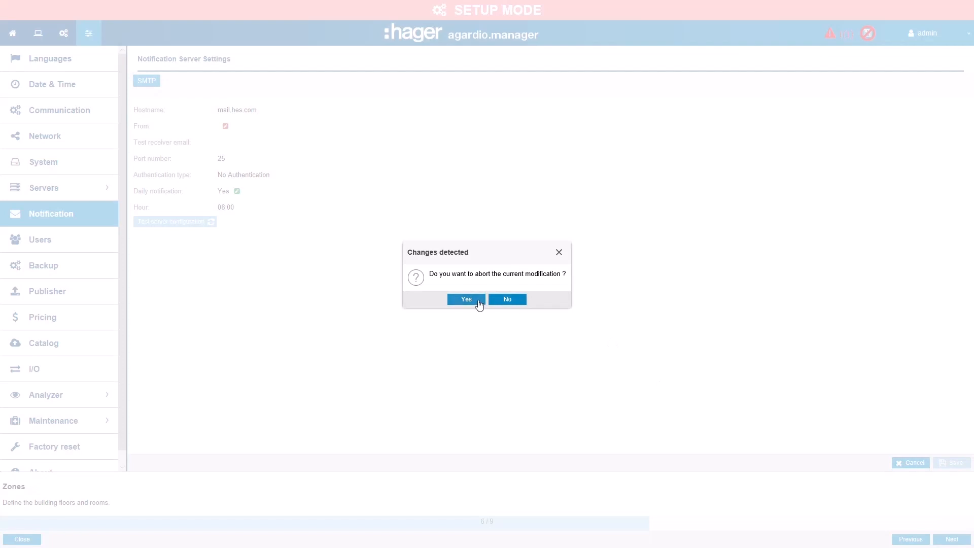
pyautogui.click(478, 301)
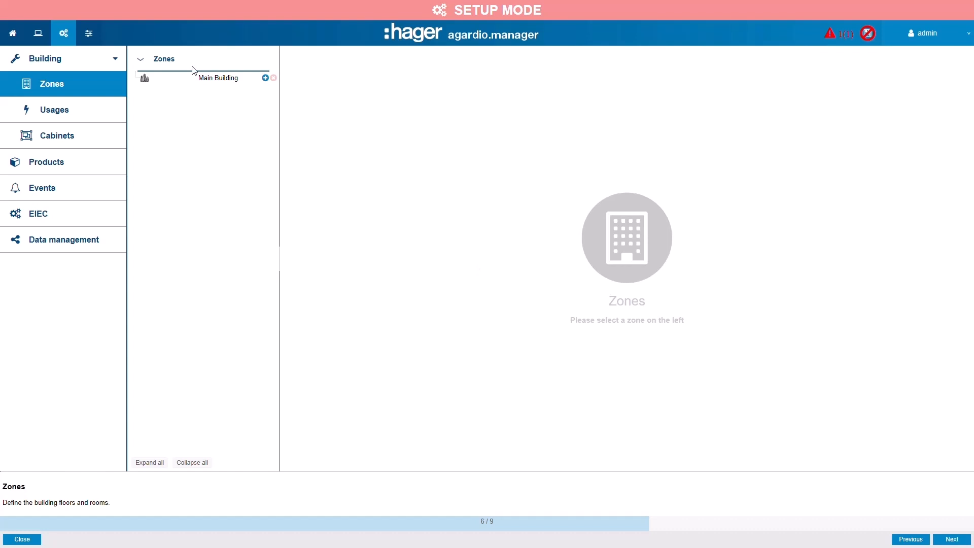
# - Add a floor zone named "ground floor" with an area of 200 m2 under Main Building and save it
pyautogui.click(265, 78)
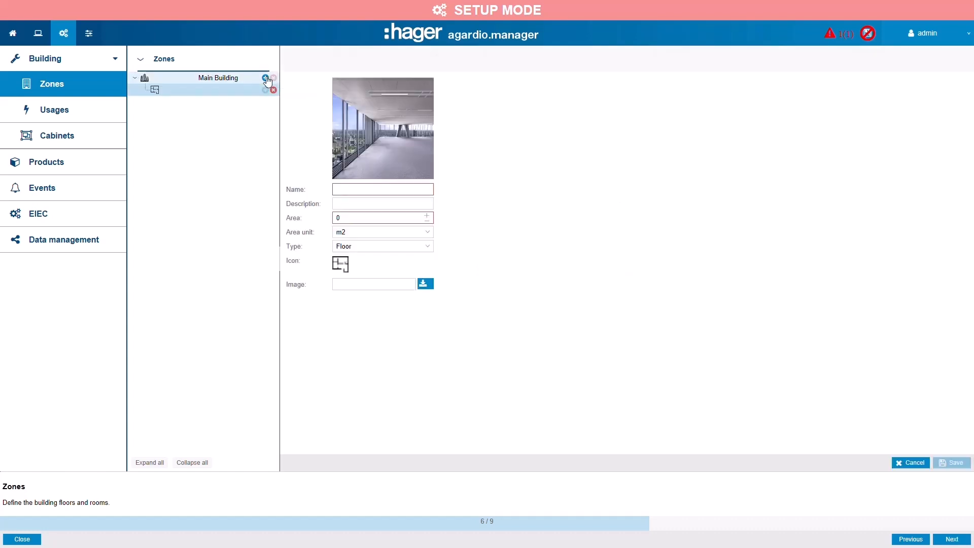
pyautogui.click(408, 191)
pyautogui.write('ground fl')
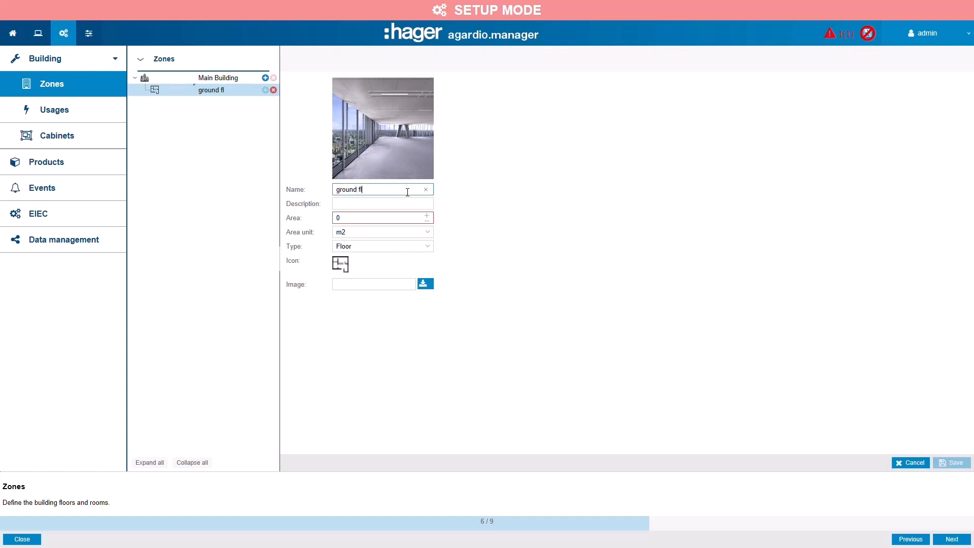
pyautogui.write('oor')
pyautogui.click(334, 221)
pyautogui.write('200')
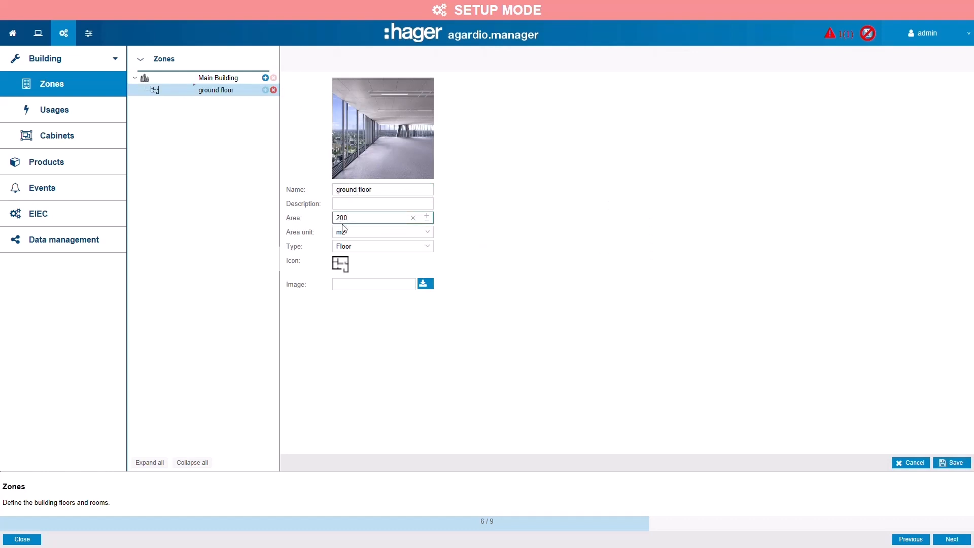
pyautogui.click(951, 464)
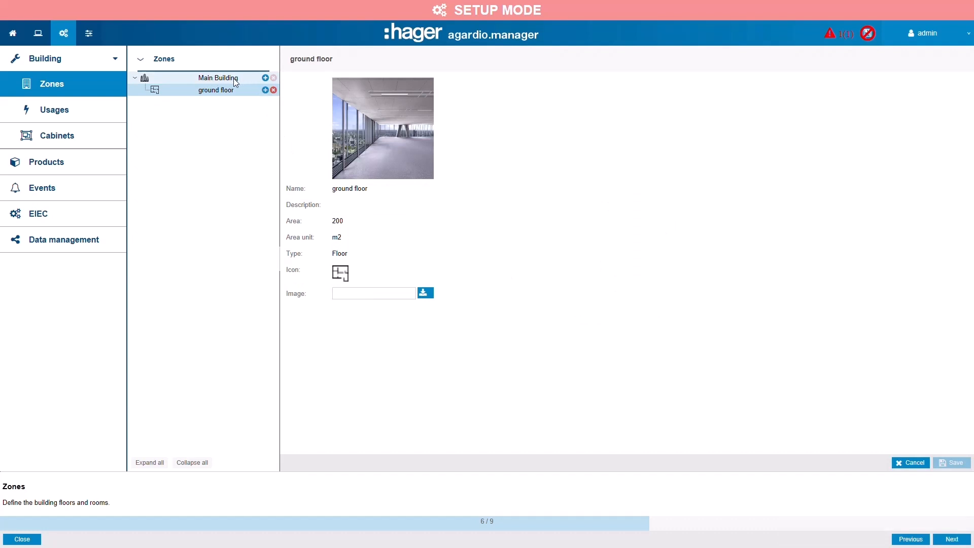
# - Add a floor zone named "first floor" with an area of 200 m2 under Main Building and save it
pyautogui.click(265, 78)
pyautogui.write('first ')
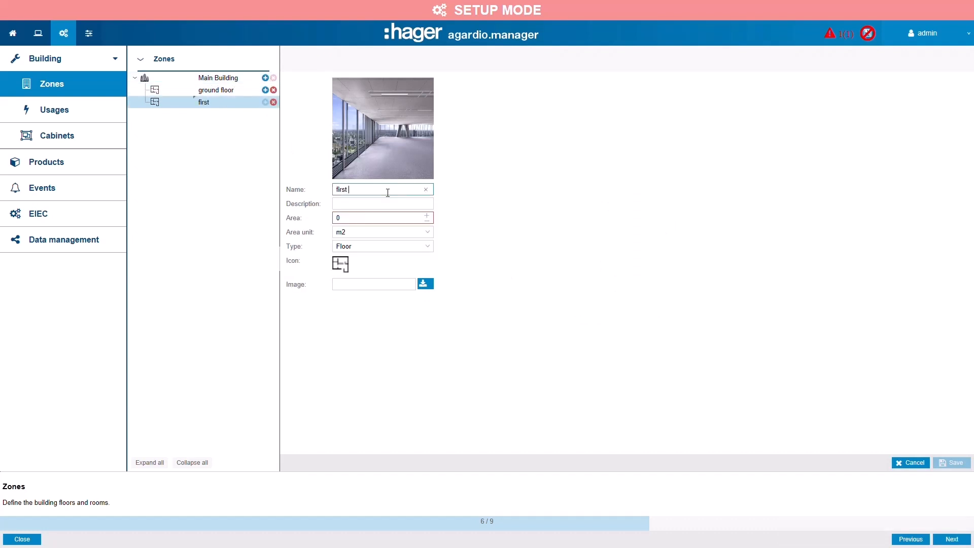
pyautogui.write('floor')
pyautogui.click(373, 220)
pyautogui.write('200')
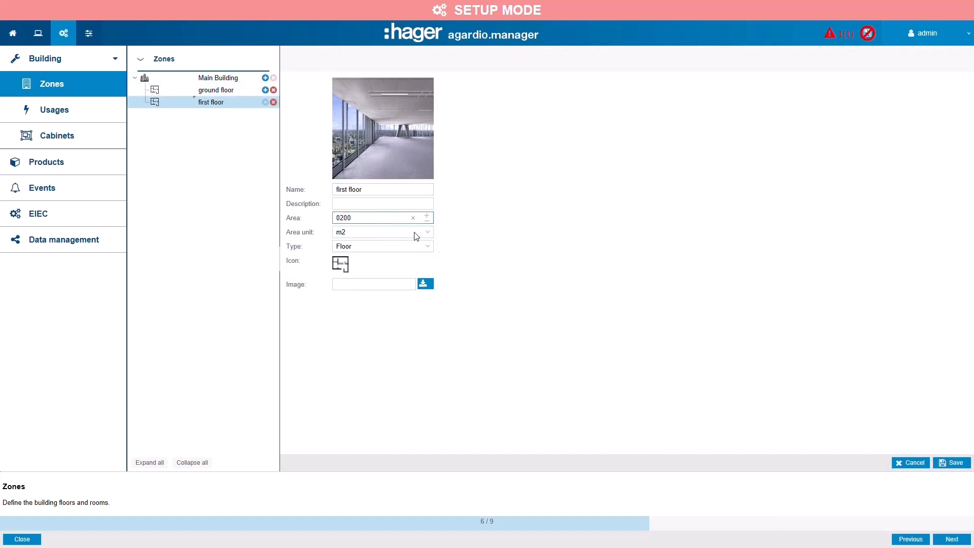
pyautogui.click(959, 463)
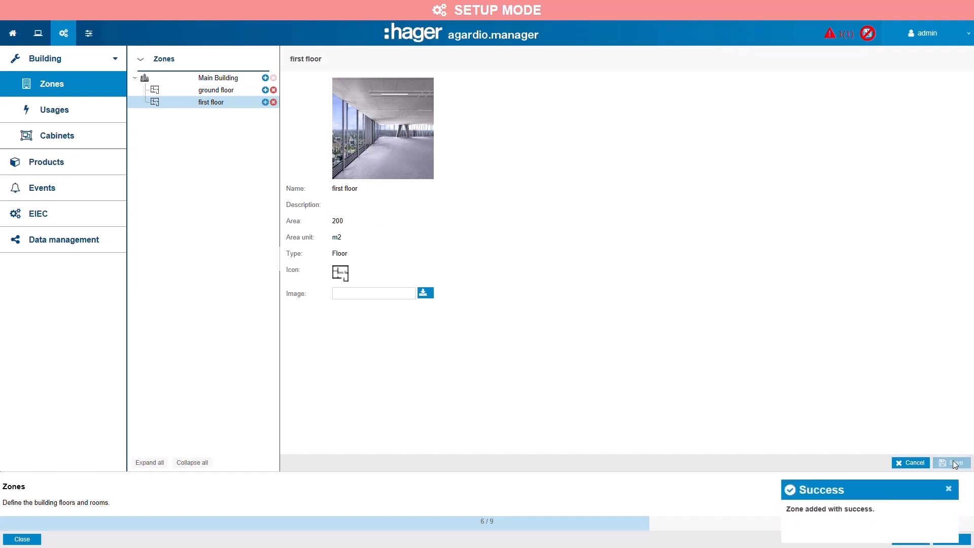
pyautogui.click(949, 488)
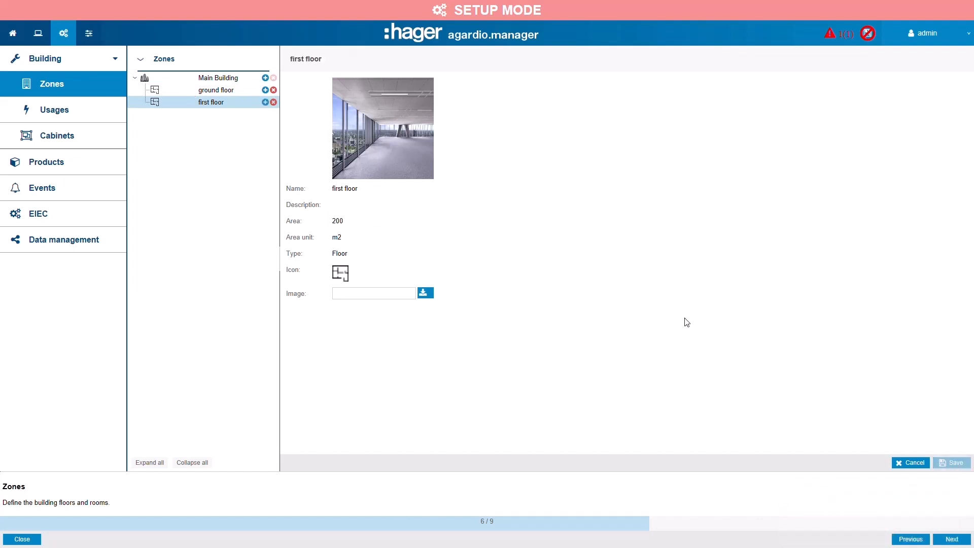
# - Continue to the usages, rename the Custom 1 usage as "EVCS" and save it
pyautogui.click(952, 539)
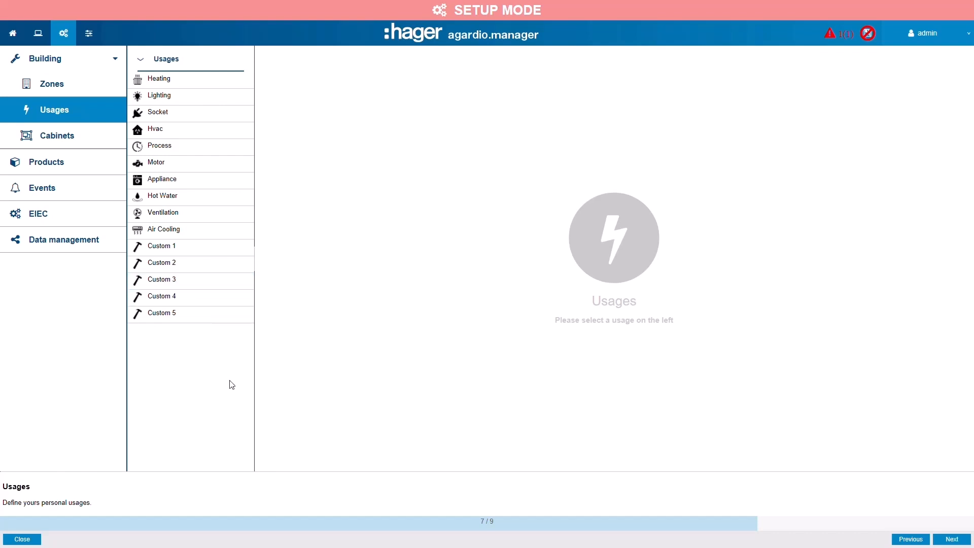
pyautogui.click(165, 249)
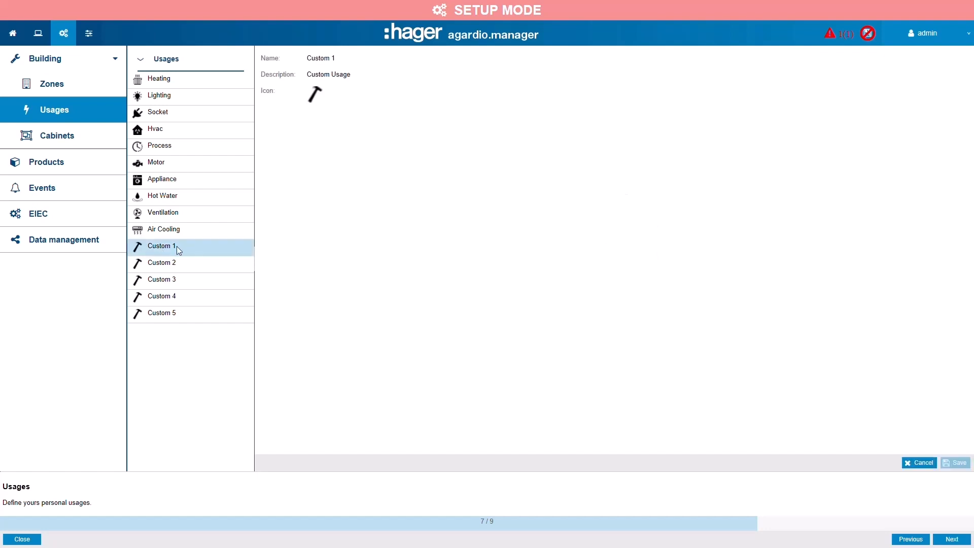
pyautogui.click(325, 64)
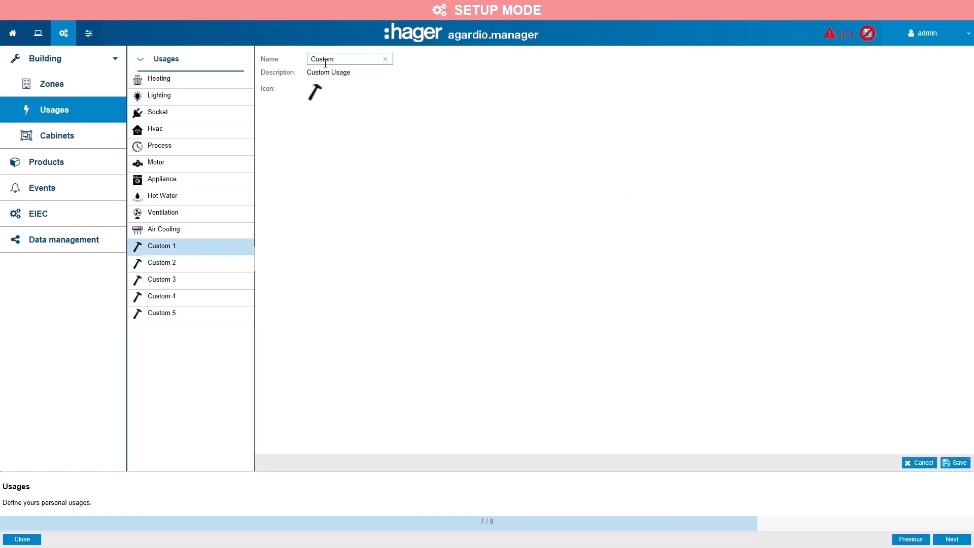
pyautogui.hotkey('ctrl', 'a')
pyautogui.press('BackSpace')
pyautogui.write('EVC')
pyautogui.click(953, 463)
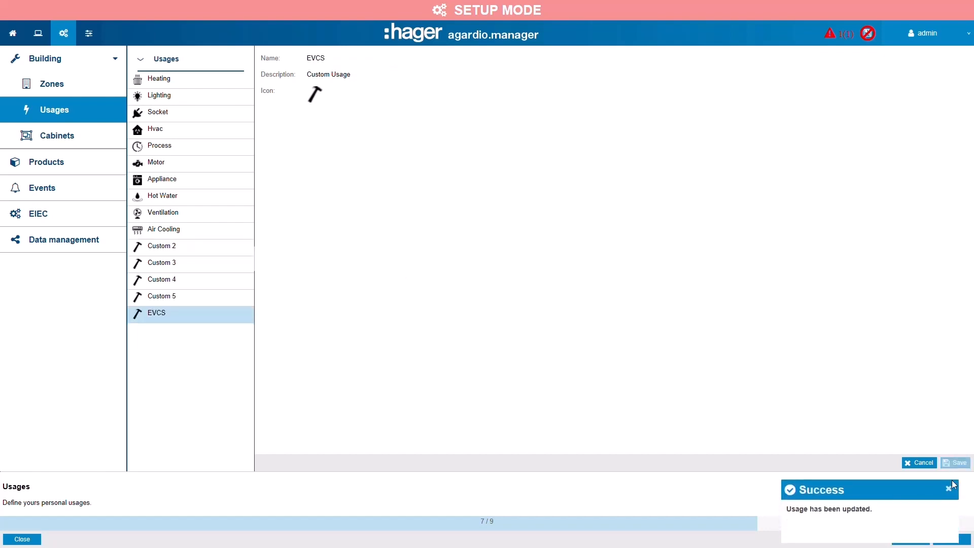
# - Continue to the cabinets, add one named "secondary cabinet" located on the first floor, and save it
pyautogui.click(959, 541)
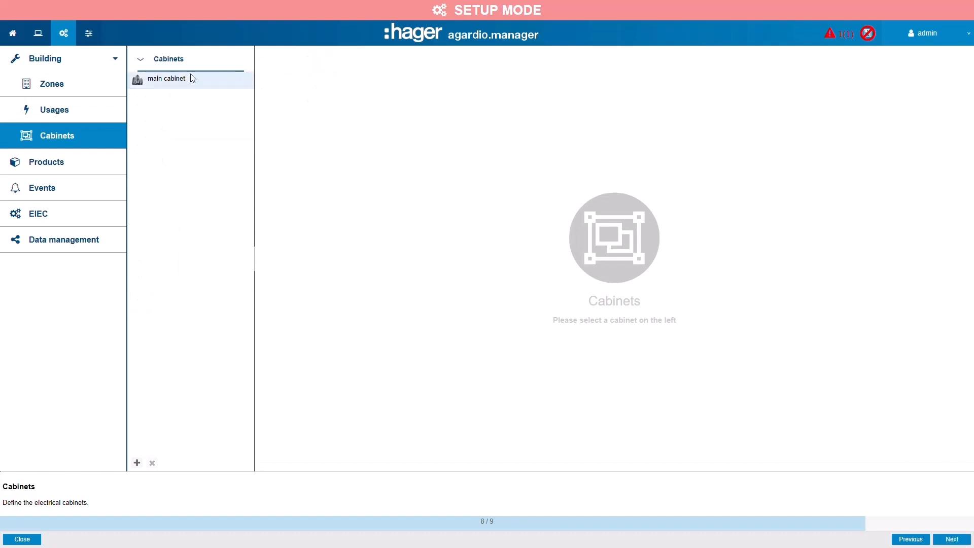
pyautogui.click(172, 84)
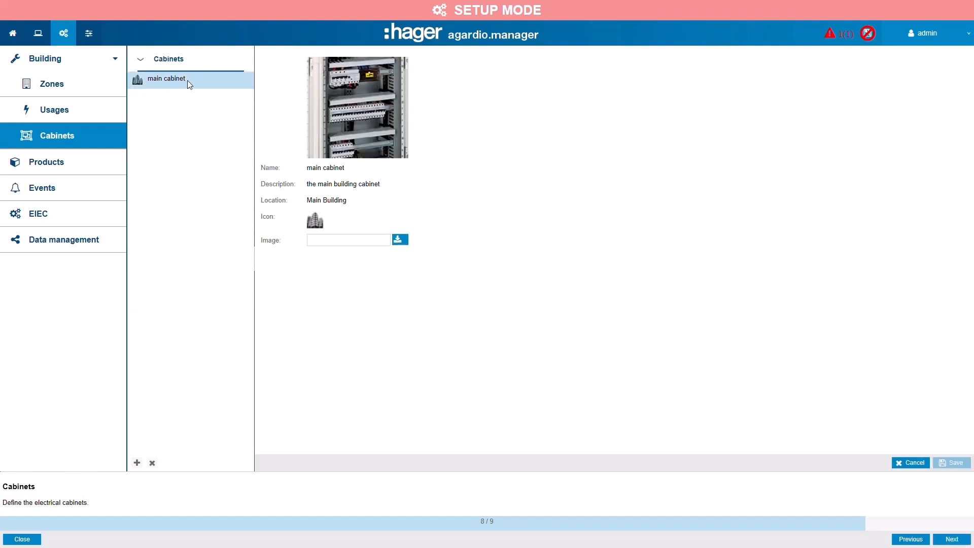
pyautogui.click(138, 463)
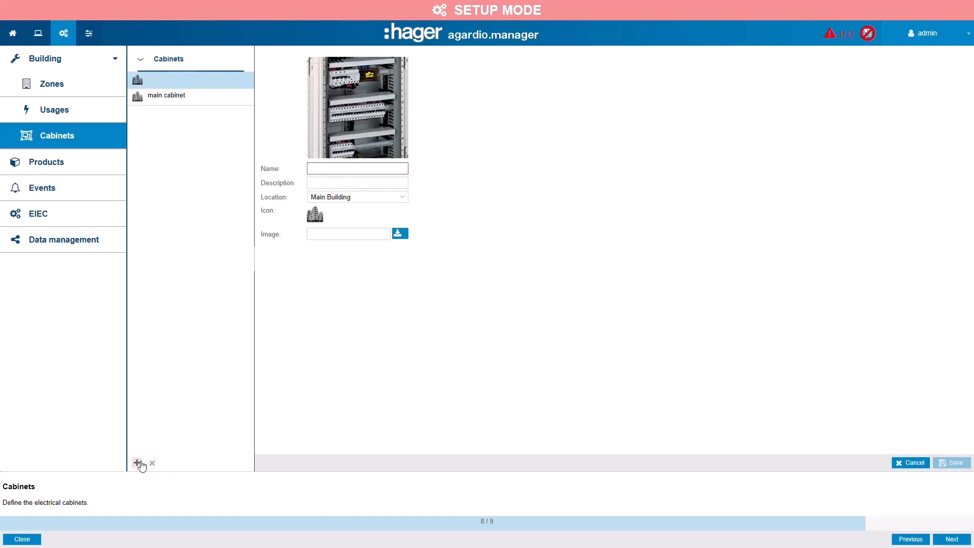
pyautogui.click(364, 169)
pyautogui.write('secondary')
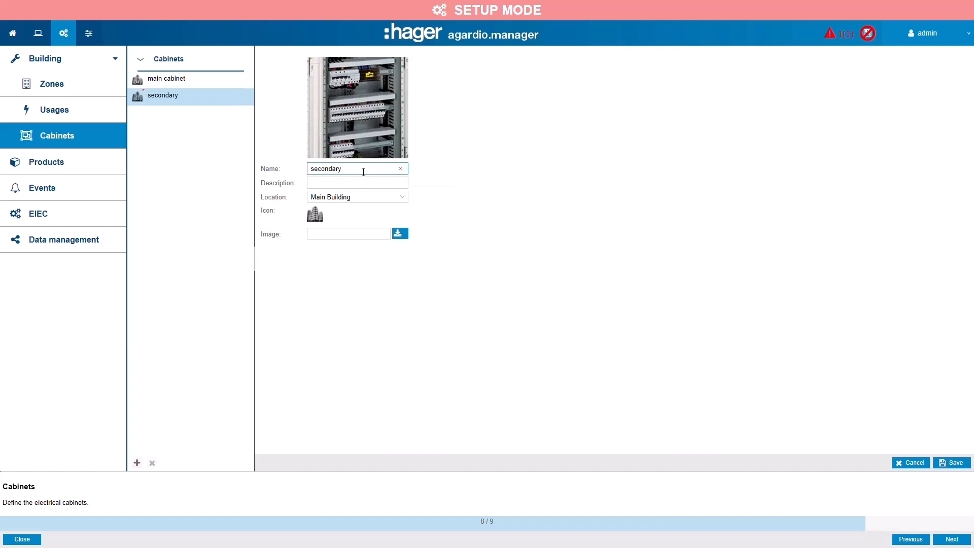
pyautogui.write(' cabinet')
pyautogui.click(409, 201)
pyautogui.click(385, 235)
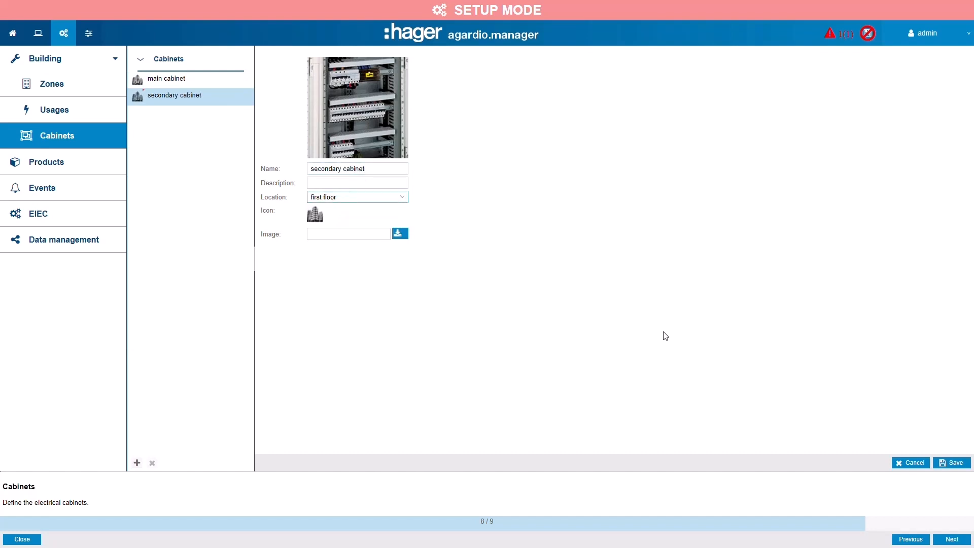
pyautogui.click(952, 464)
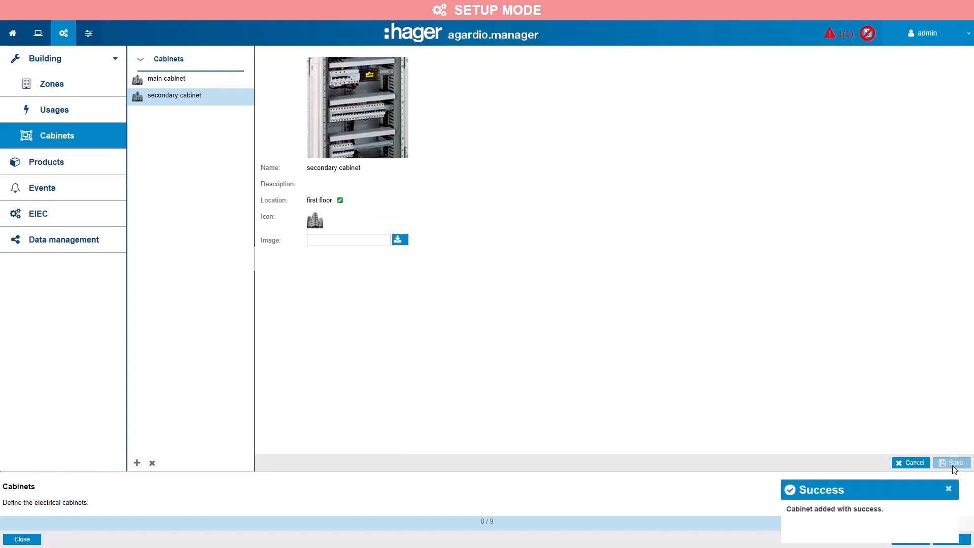
# - Continue to the products and choose the SM103E from the catalog, enabling storage of the PF1, PF2 and PF3 power factors
pyautogui.click(952, 540)
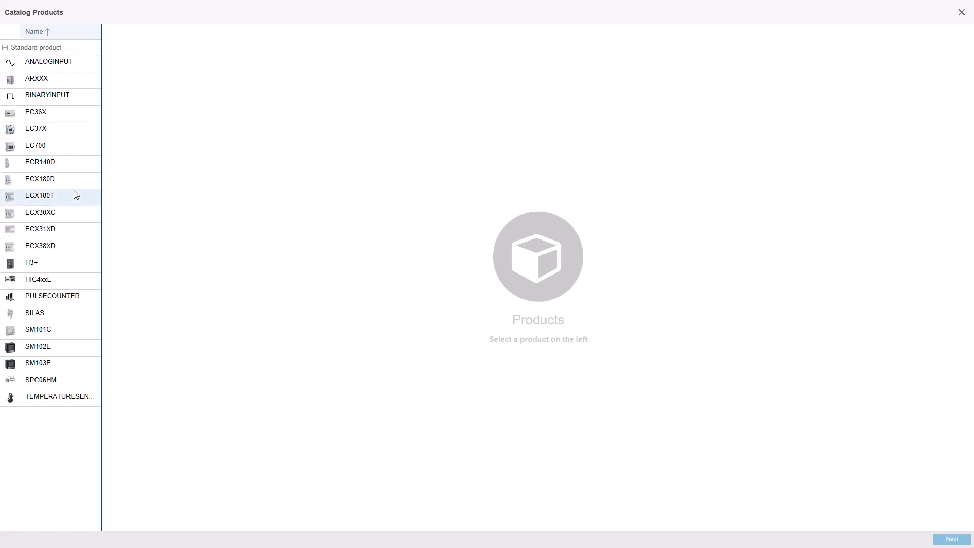
pyautogui.click(41, 367)
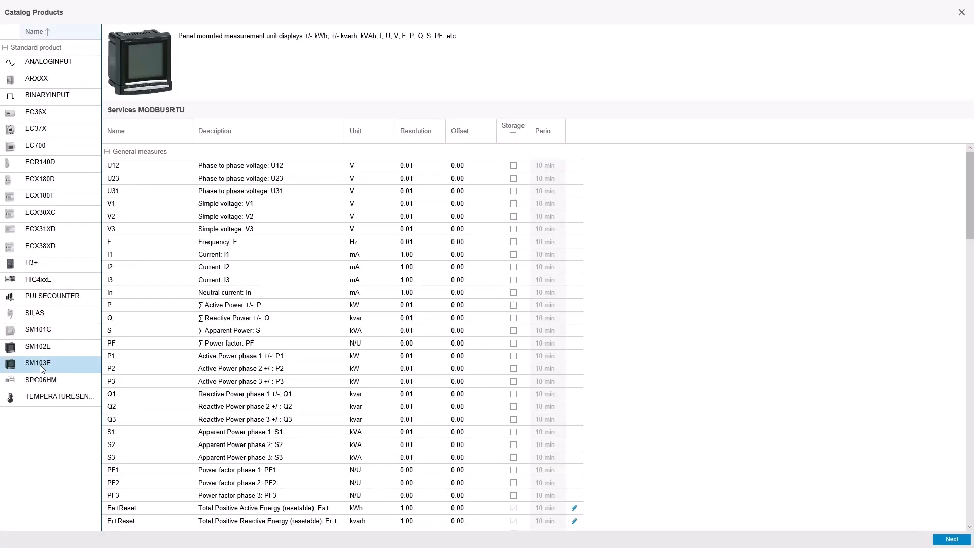
pyautogui.scroll(-6, 935, 195)
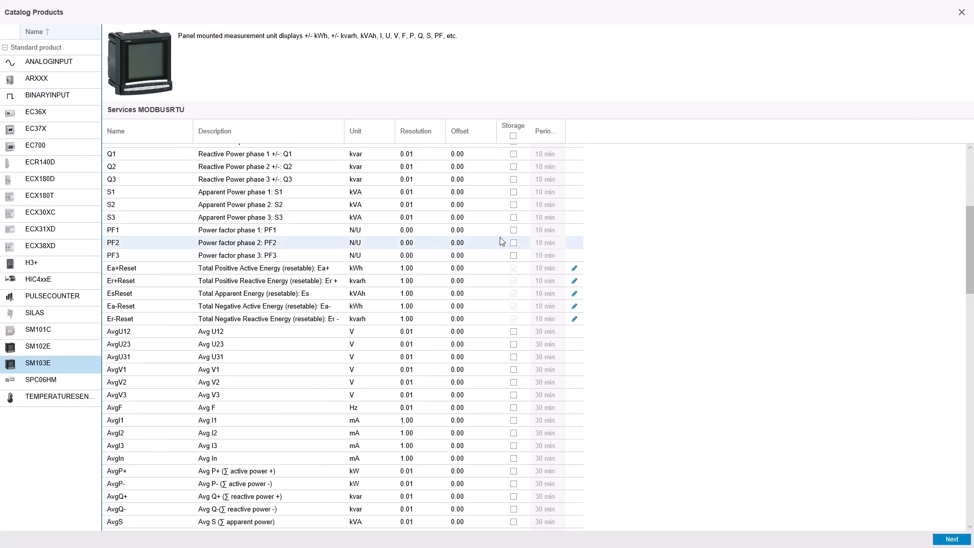
pyautogui.click(513, 231)
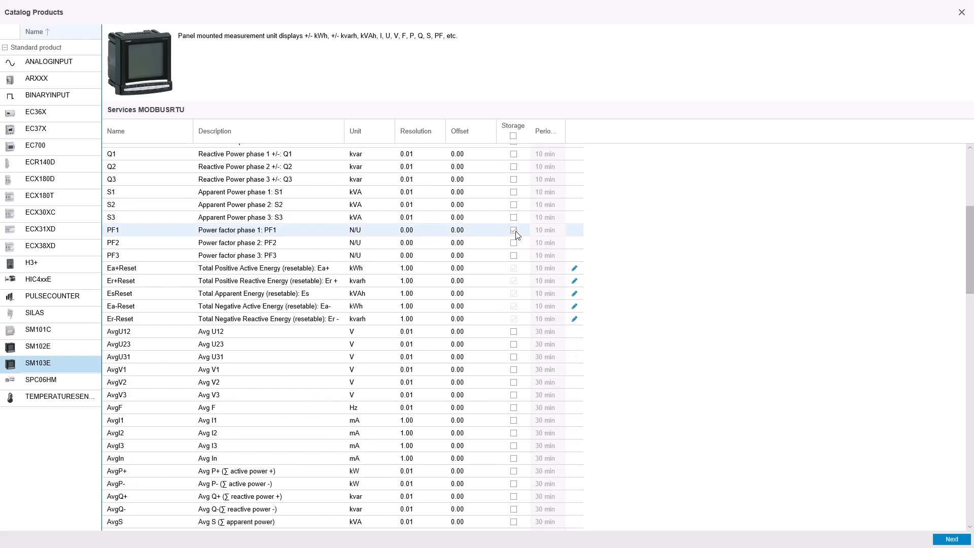
pyautogui.click(514, 244)
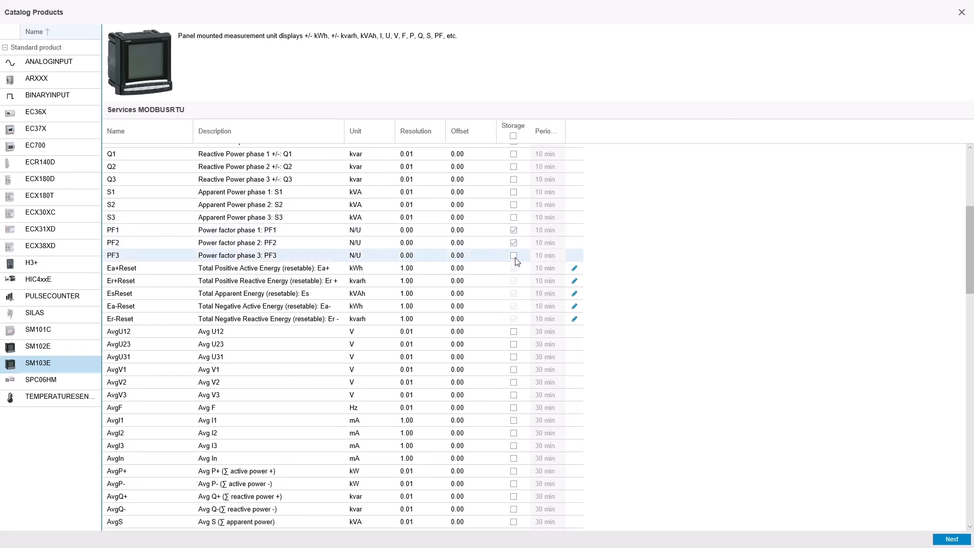
pyautogui.click(514, 256)
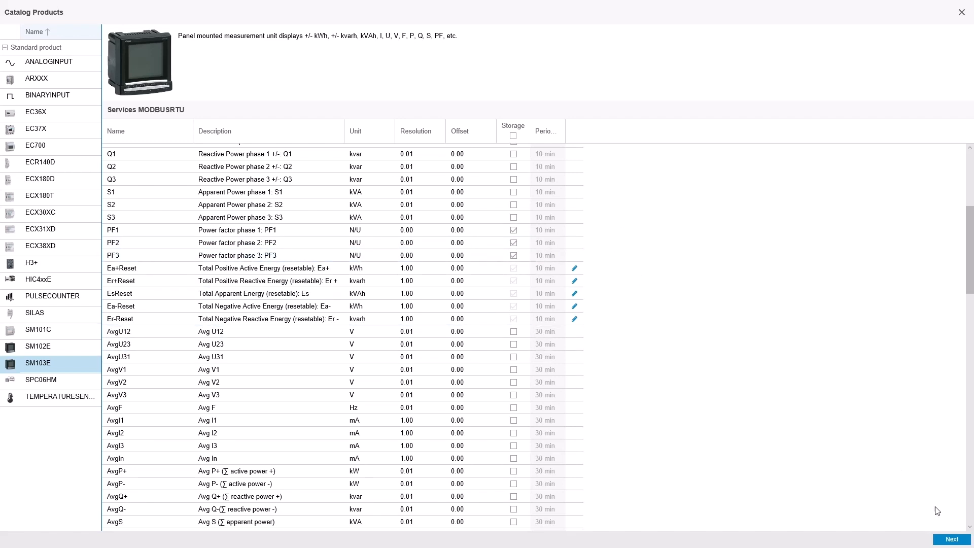
pyautogui.click(953, 539)
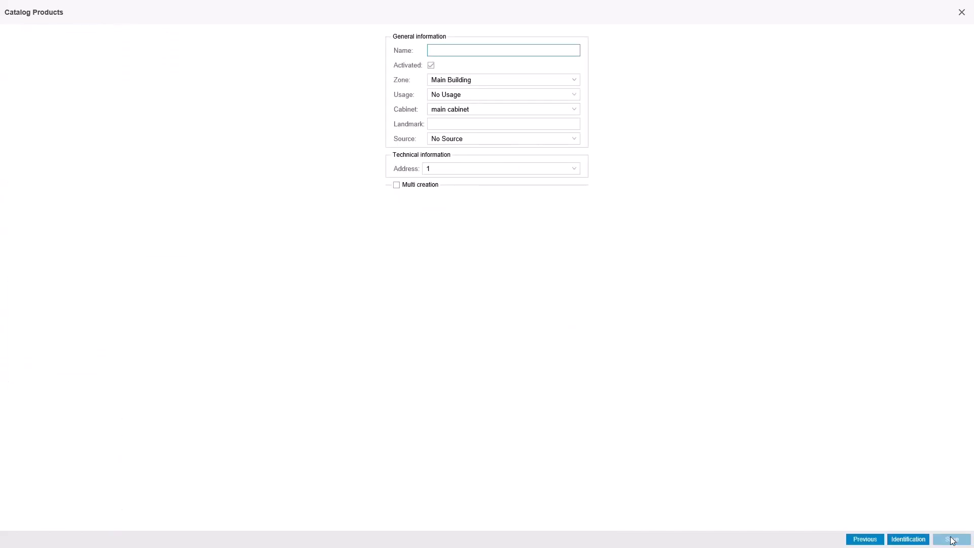
# - Name the SM103E product "Main meter" and assign it to the Main Building zone and the main cabinet
pyautogui.write('Main meter')
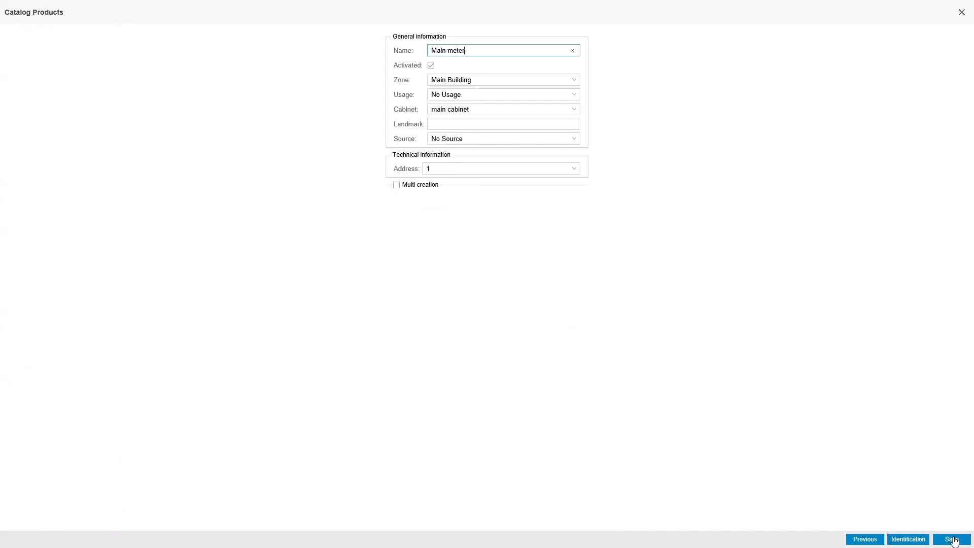
pyautogui.click(491, 80)
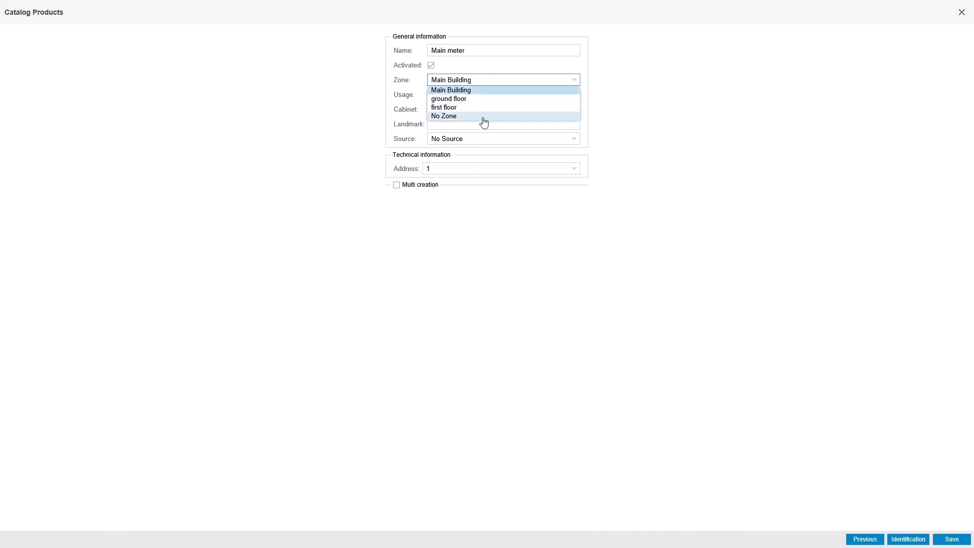
pyautogui.click(480, 91)
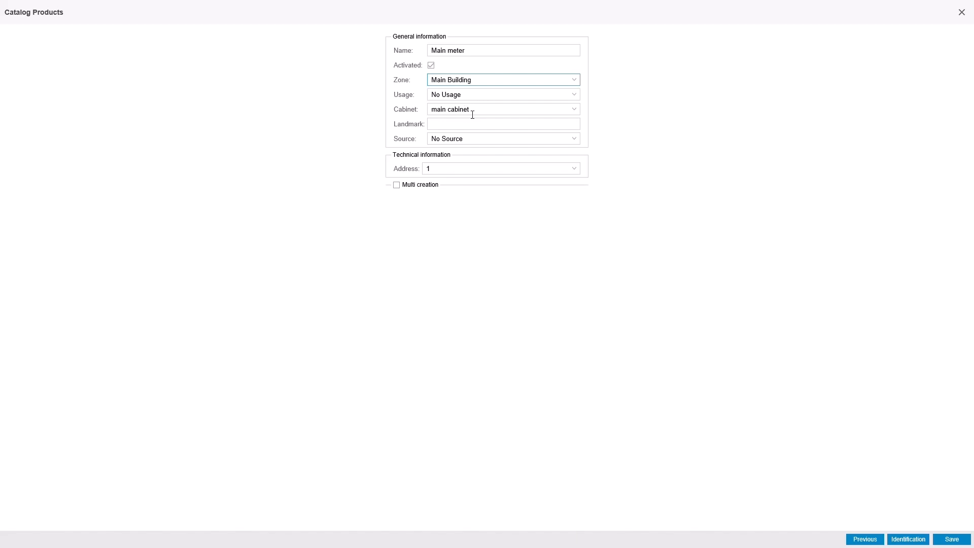
pyautogui.click(474, 110)
pyautogui.click(479, 118)
# - Set the main meter's source to Main Grid and its address to 1, and save the product
pyautogui.click(472, 139)
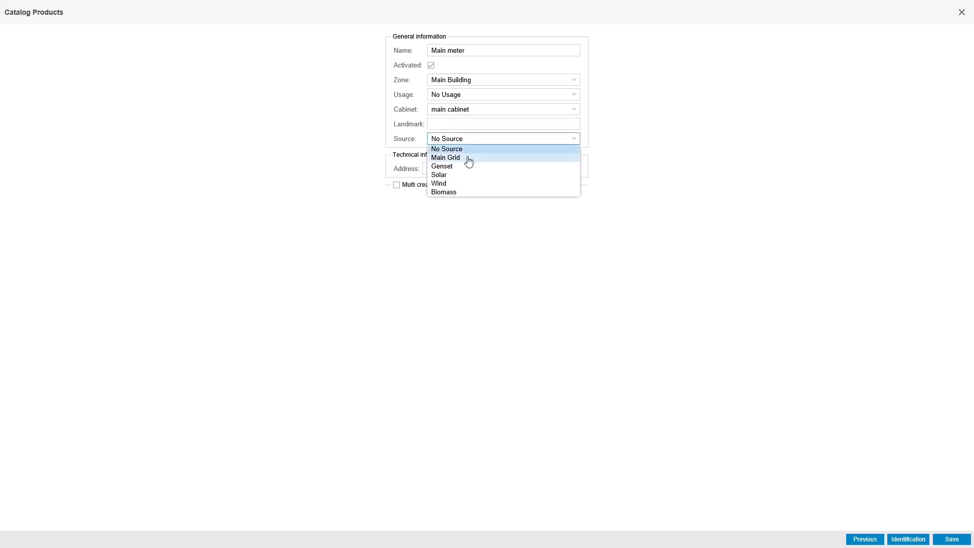
pyautogui.click(468, 159)
pyautogui.click(469, 142)
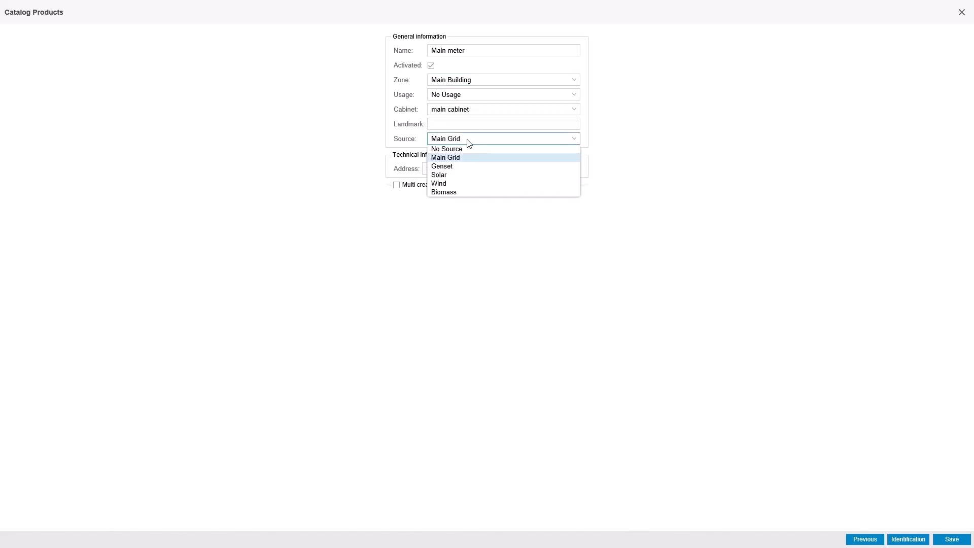
pyautogui.click(467, 203)
pyautogui.click(482, 172)
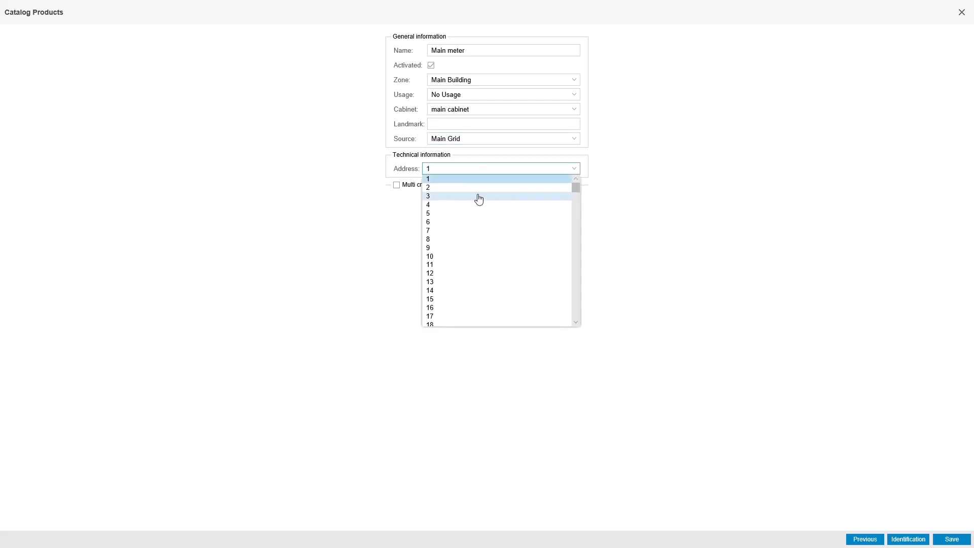
pyautogui.click(478, 183)
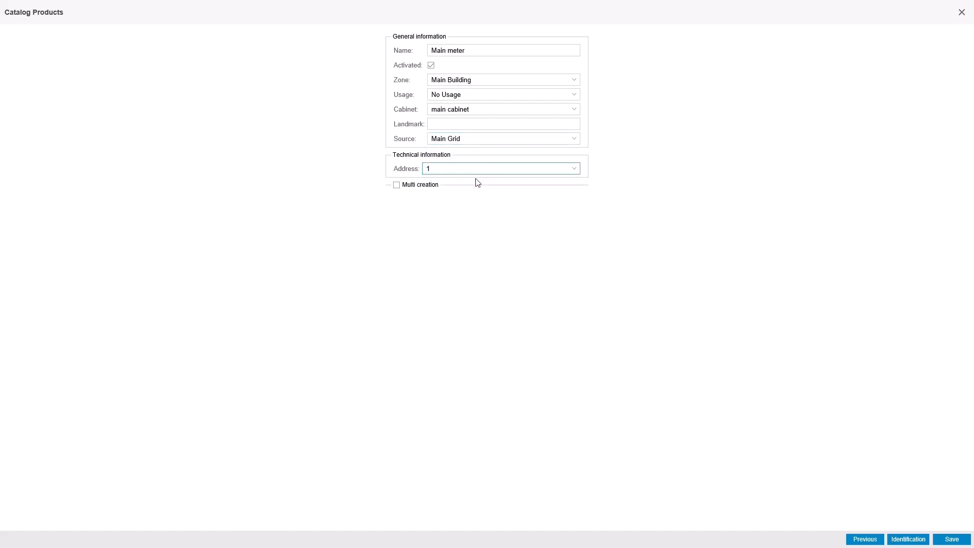
pyautogui.click(951, 538)
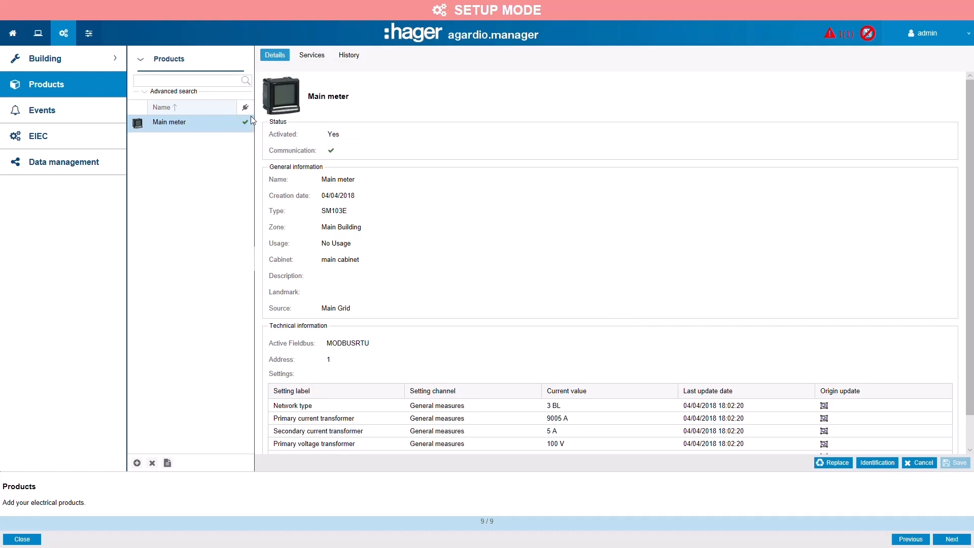
# - Start adding another product by choosing the ECR140D from the catalog and continuing to its general information
pyautogui.click(138, 462)
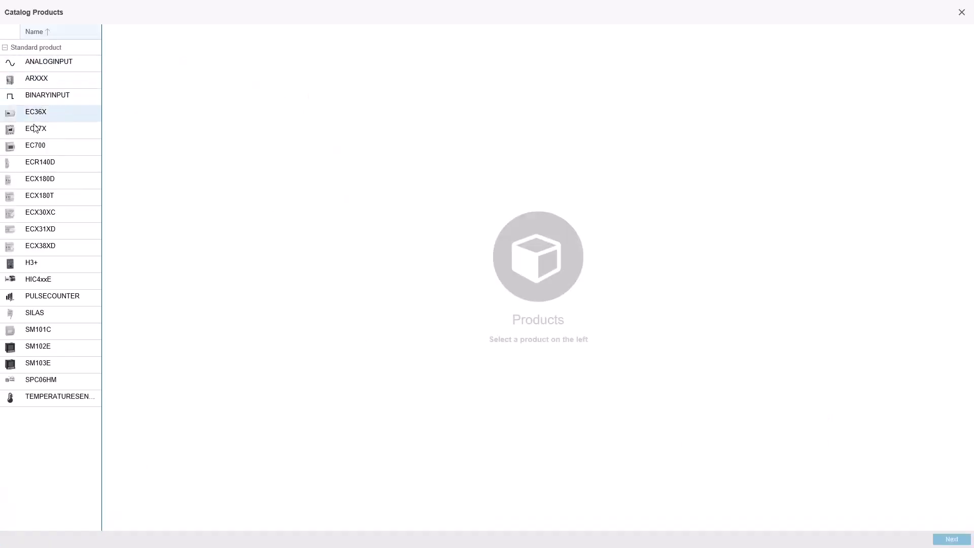
pyautogui.click(39, 163)
pyautogui.click(952, 539)
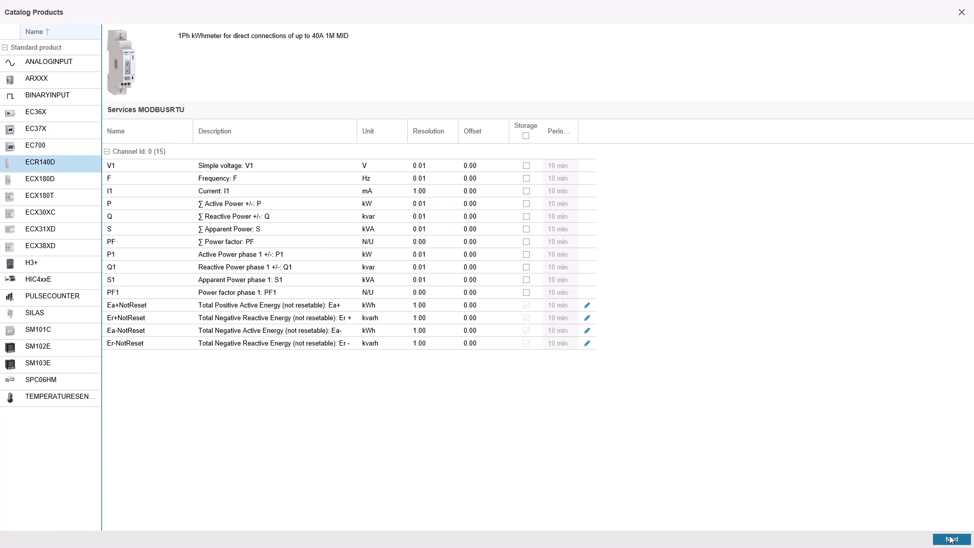
# - Name the ECR140D product "lighting restaurant" and assign it to the ground floor zone with the Lighting usage
pyautogui.write('lighting restaurant')
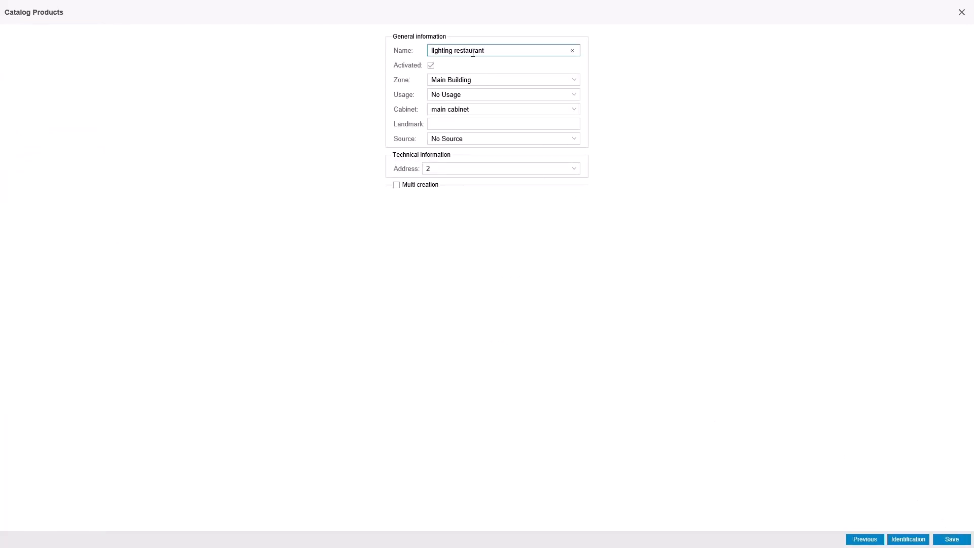
pyautogui.click(487, 81)
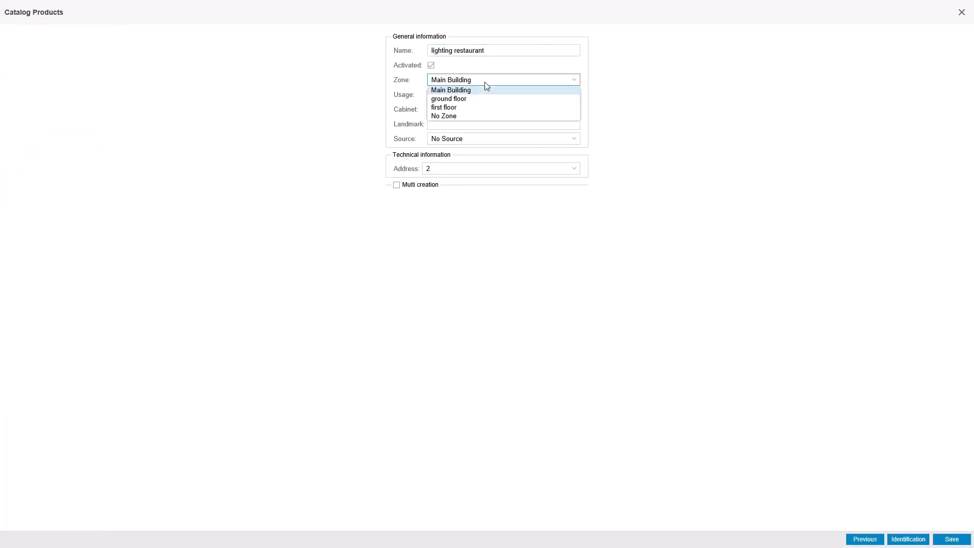
pyautogui.click(474, 97)
pyautogui.click(492, 95)
pyautogui.click(469, 122)
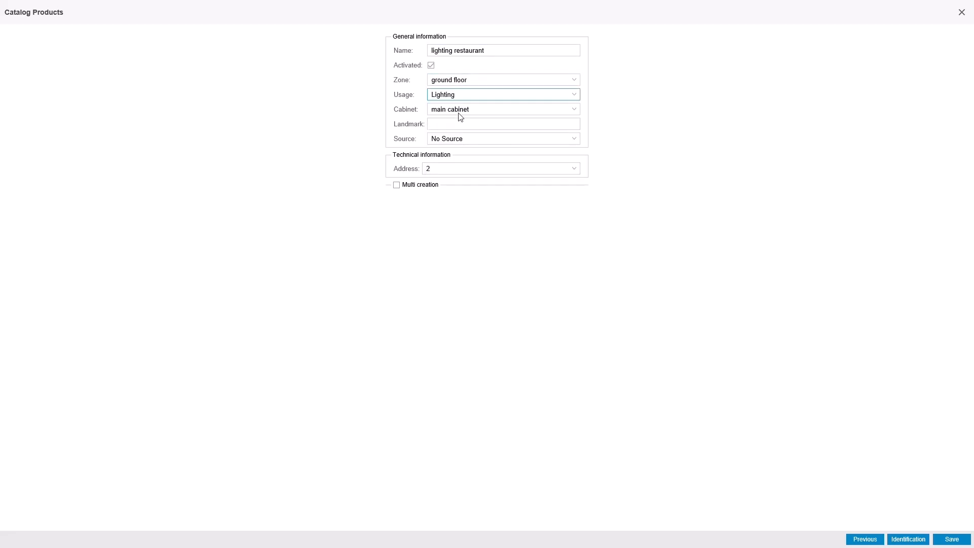
# - Set the lighting restaurant product's address to 2 and save the product
pyautogui.click(479, 169)
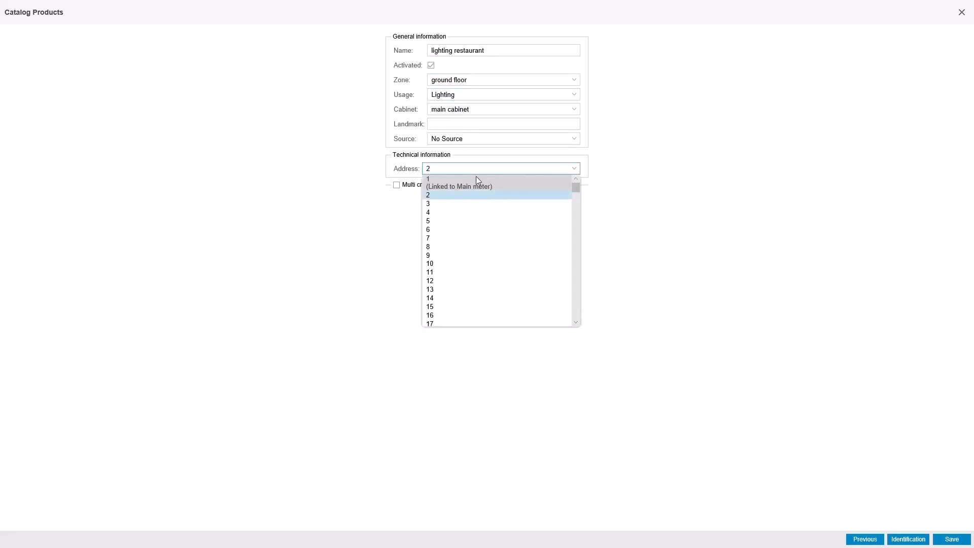
pyautogui.click(462, 201)
pyautogui.click(956, 539)
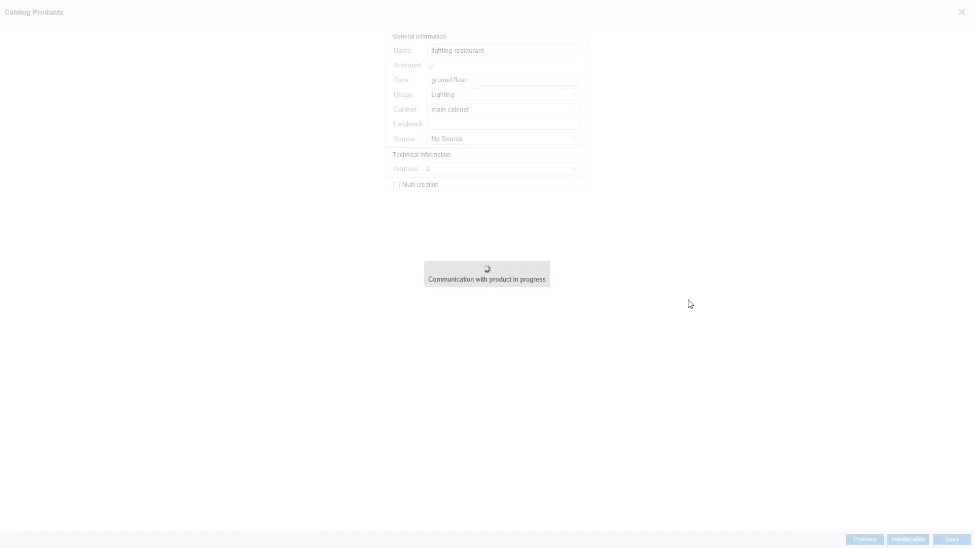
# - Start adding another product by choosing the ECX180T from the catalog and continuing to its general information
pyautogui.click(135, 462)
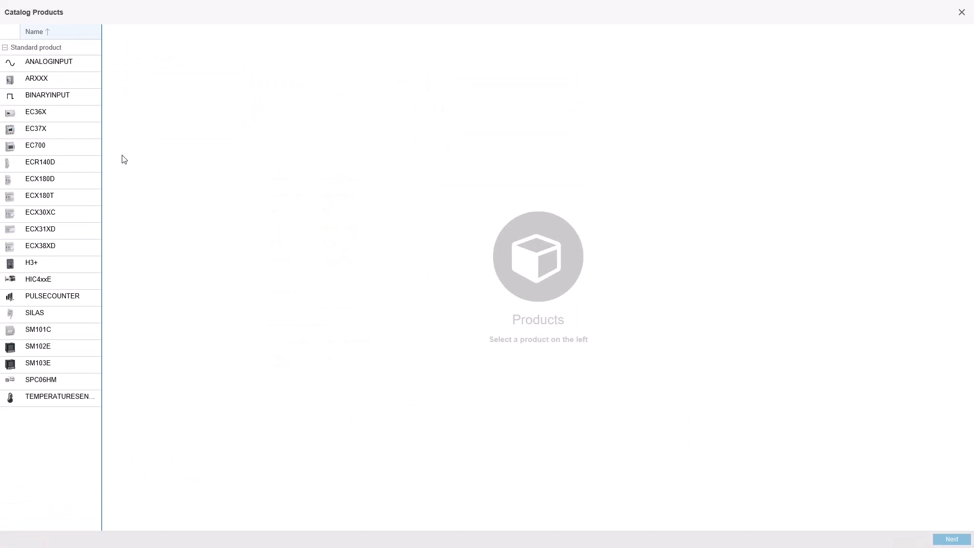
pyautogui.click(51, 195)
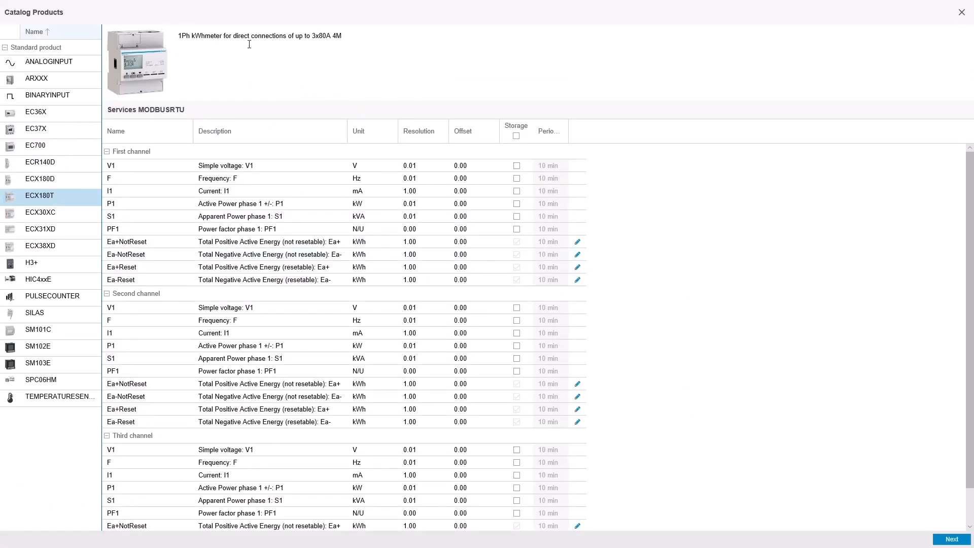
pyautogui.click(953, 540)
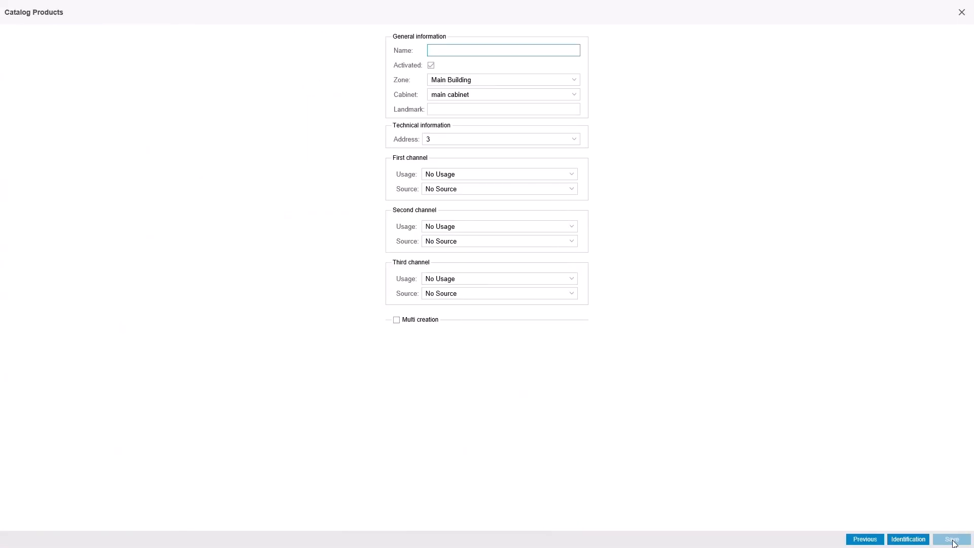
# - Name the ECX180T product "Socket Restaurant" and set its address to 3
pyautogui.write('Socket Restaurant')
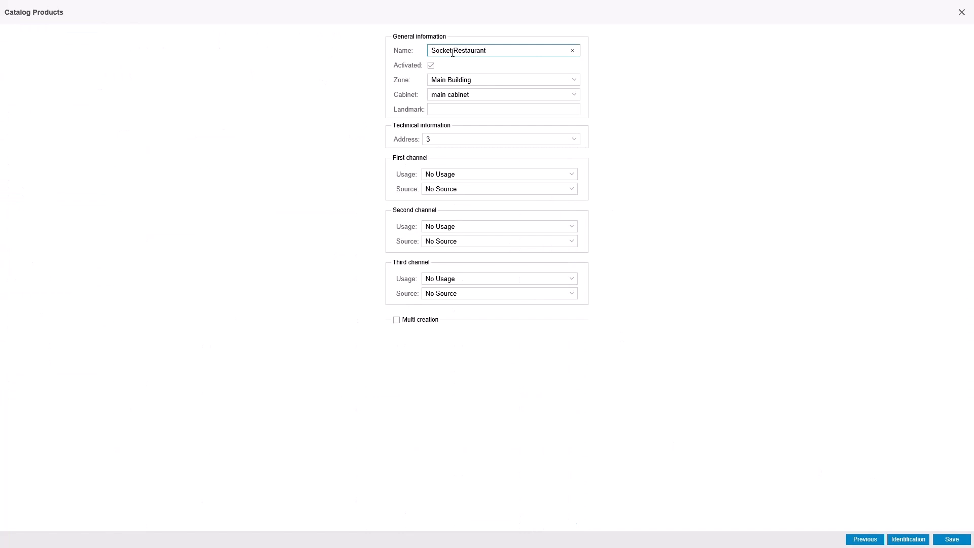
pyautogui.click(477, 142)
pyautogui.click(477, 182)
# - Set the usage of the first, second and third channels to Socket and save the product
pyautogui.click(477, 176)
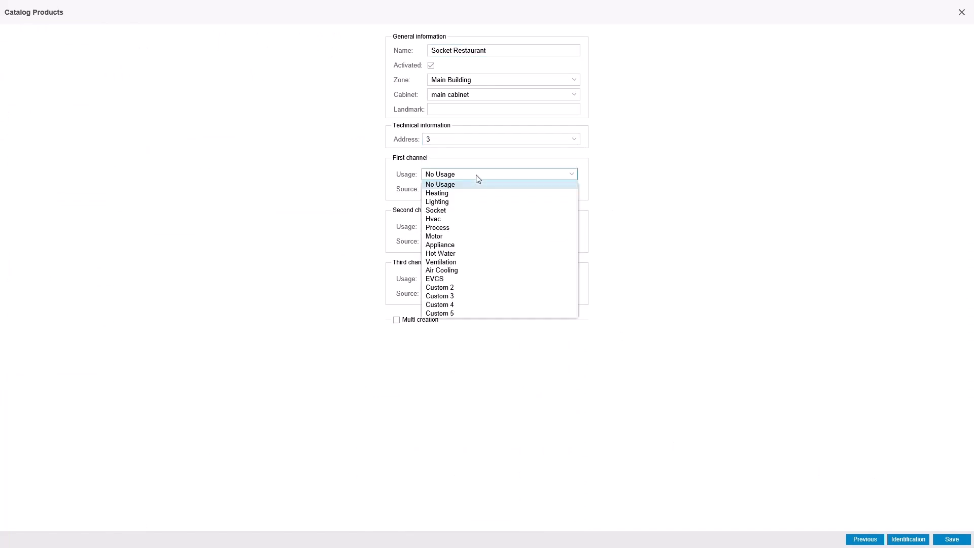
pyautogui.click(476, 210)
pyautogui.click(474, 227)
pyautogui.click(463, 263)
pyautogui.click(467, 278)
pyautogui.click(467, 316)
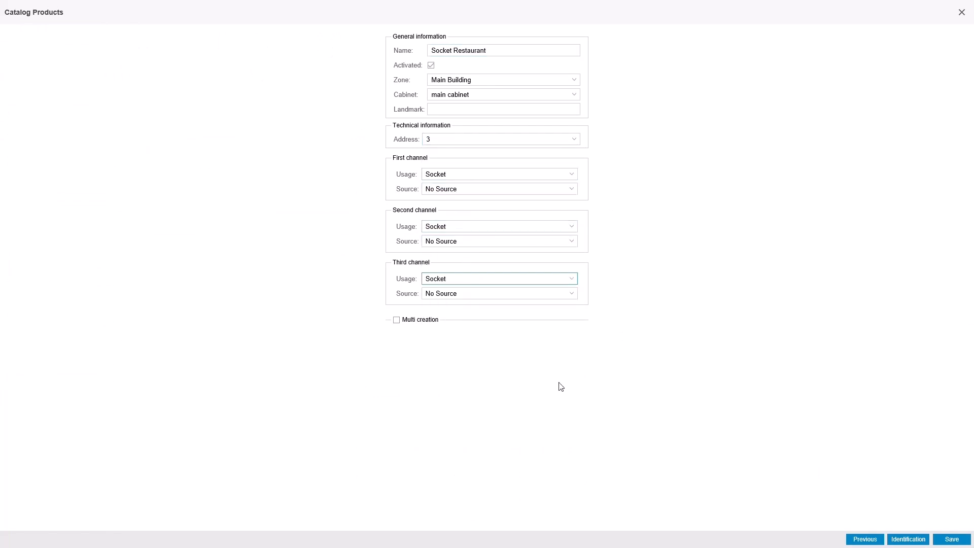
pyautogui.click(952, 539)
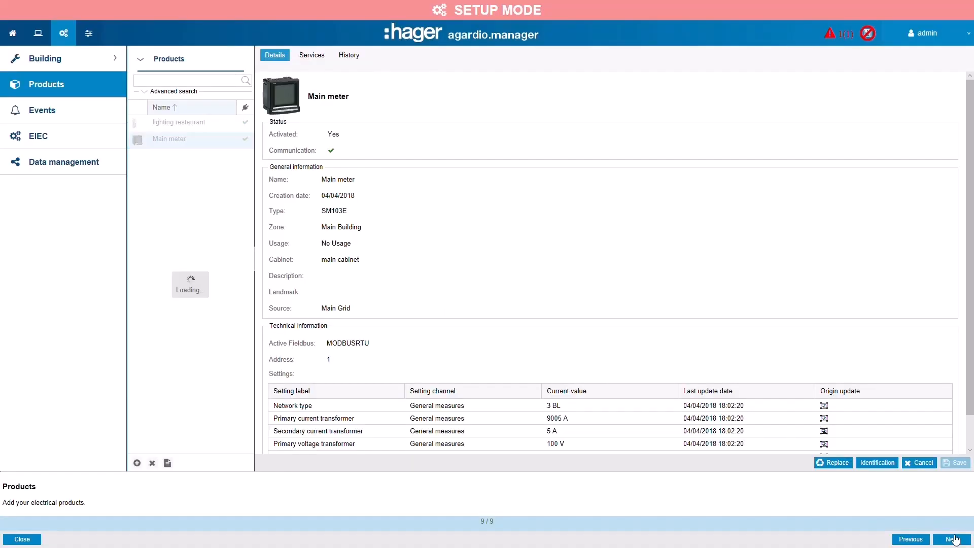
# - Run the command that resets all partial energies for Meter 2 of the Socket Restaurant product
pyautogui.click(244, 158)
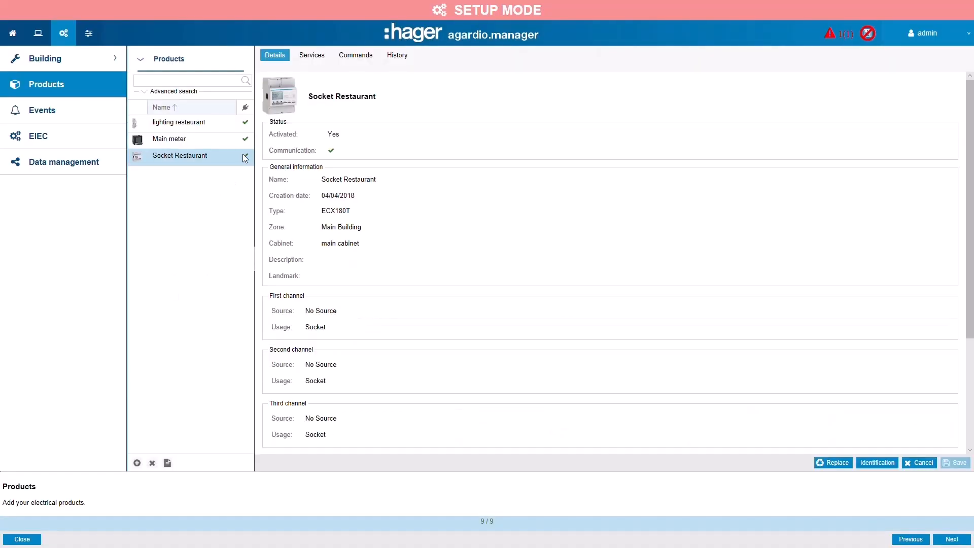
pyautogui.click(358, 57)
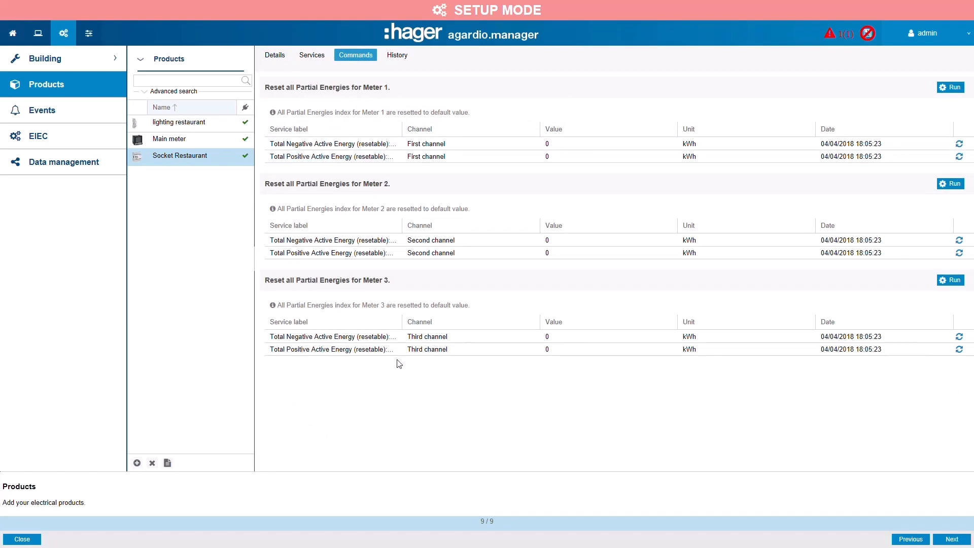
pyautogui.click(955, 185)
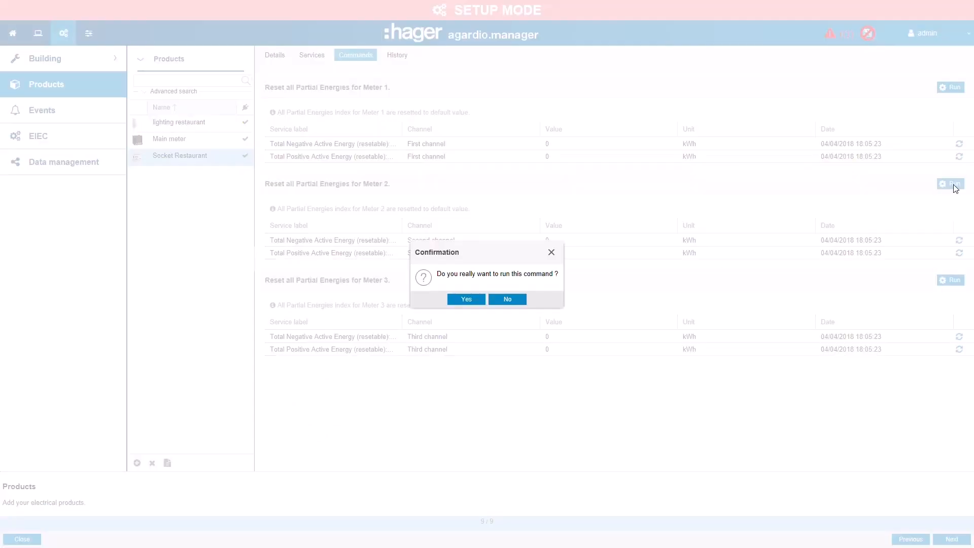
pyautogui.click(473, 300)
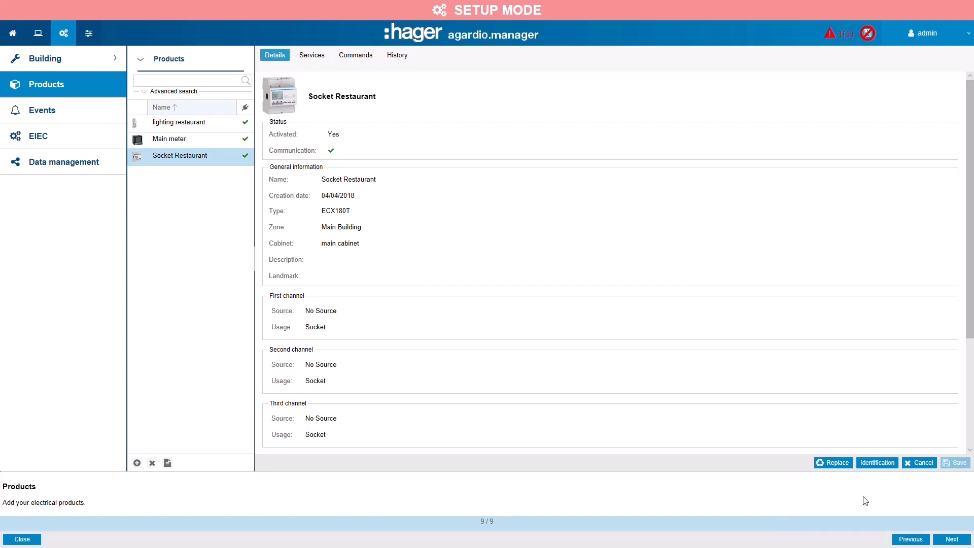
# - Finish the configuration wizard, display the commissioning report and review it through to the report summary
pyautogui.click(953, 539)
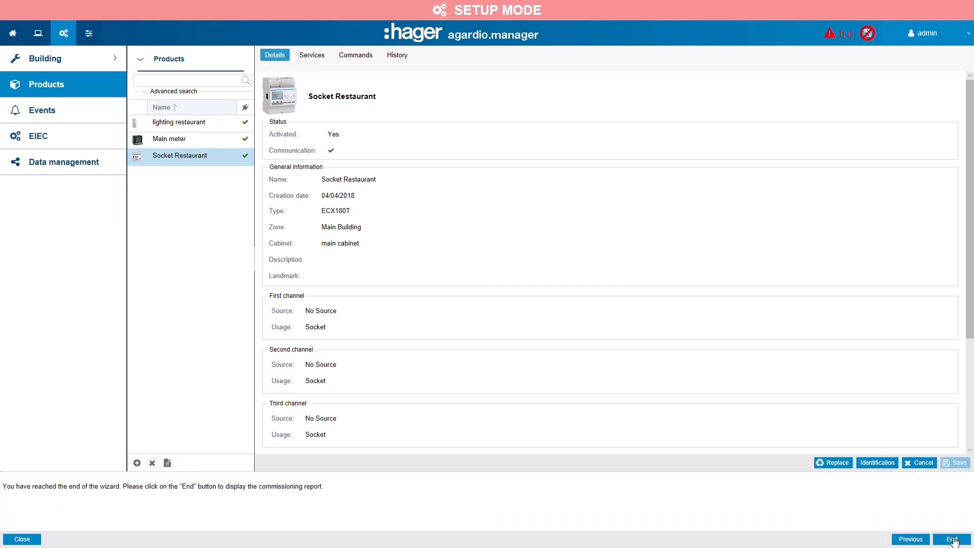
pyautogui.click(953, 539)
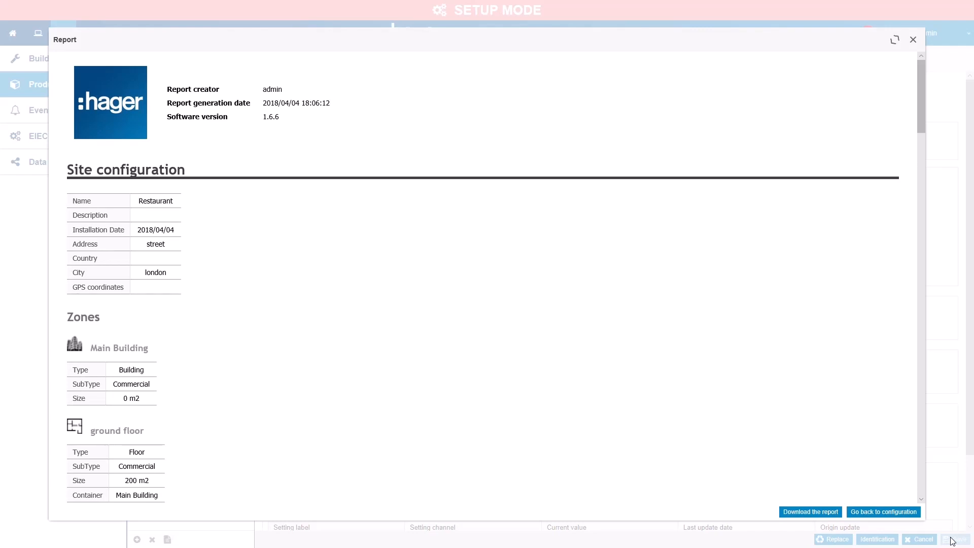
pyautogui.moveTo(921, 109); pyautogui.dragTo(950, 483)
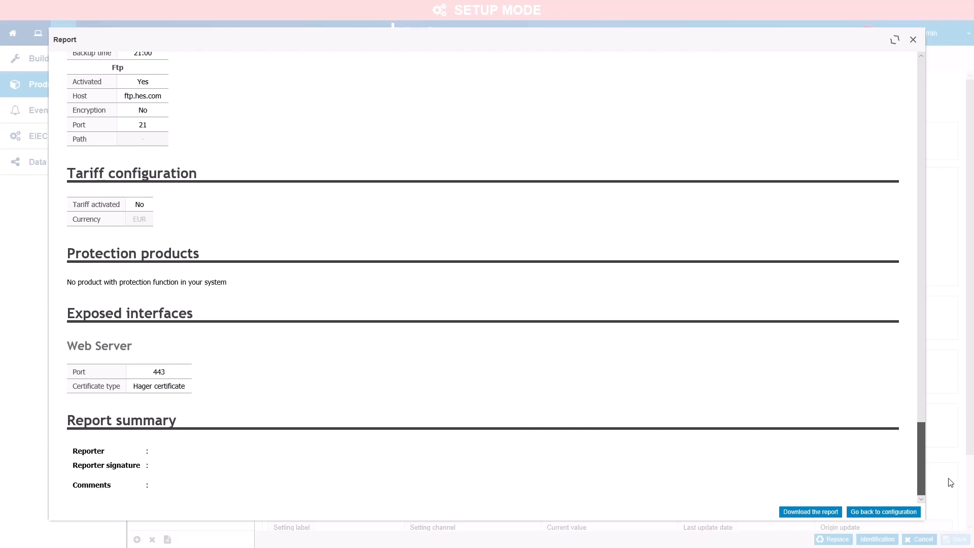